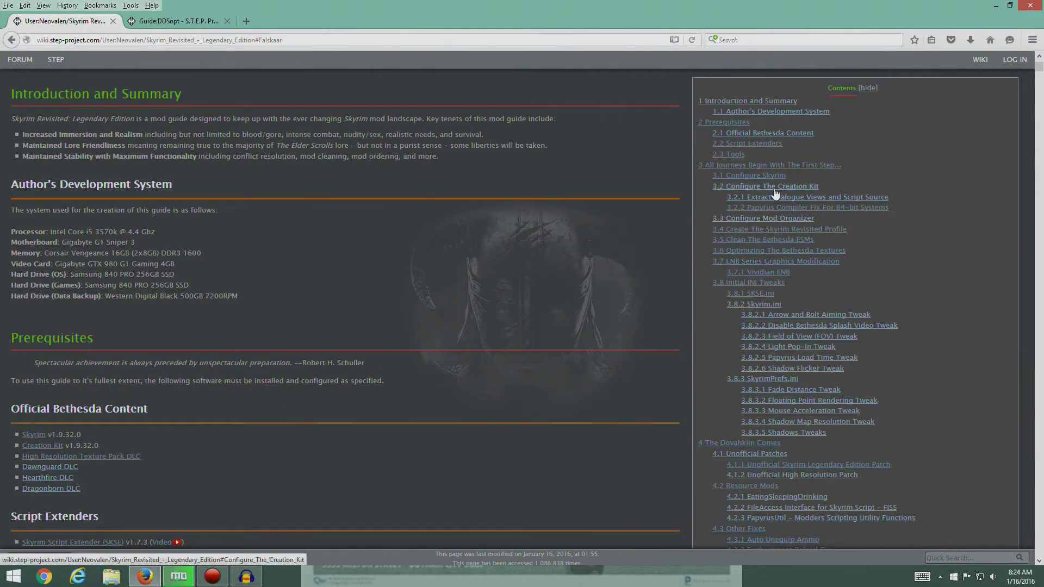
Open the DDSopt Configuration and INI guide through the prerequisites linked from the Optimizing The Bethesda Textures section.
left_click(771, 252)
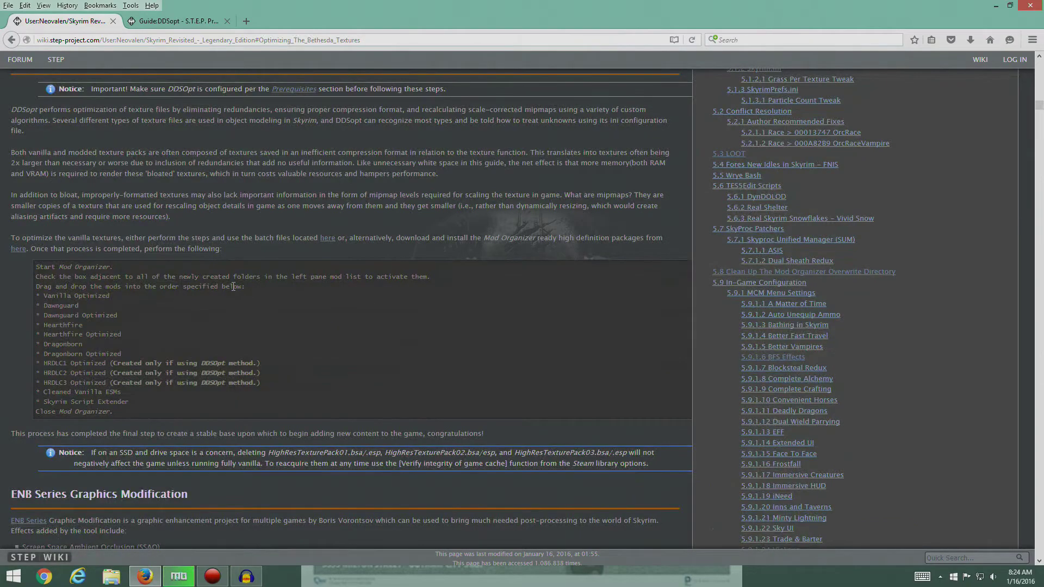
scroll(296, 142, "up", 3)
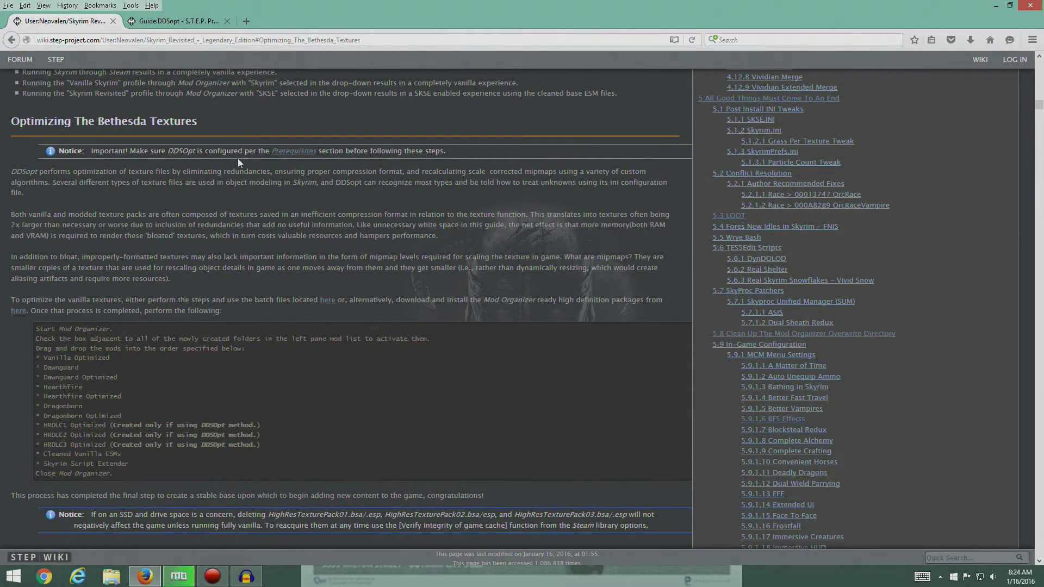
left_click(294, 152)
scroll(220, 266, "down", 5)
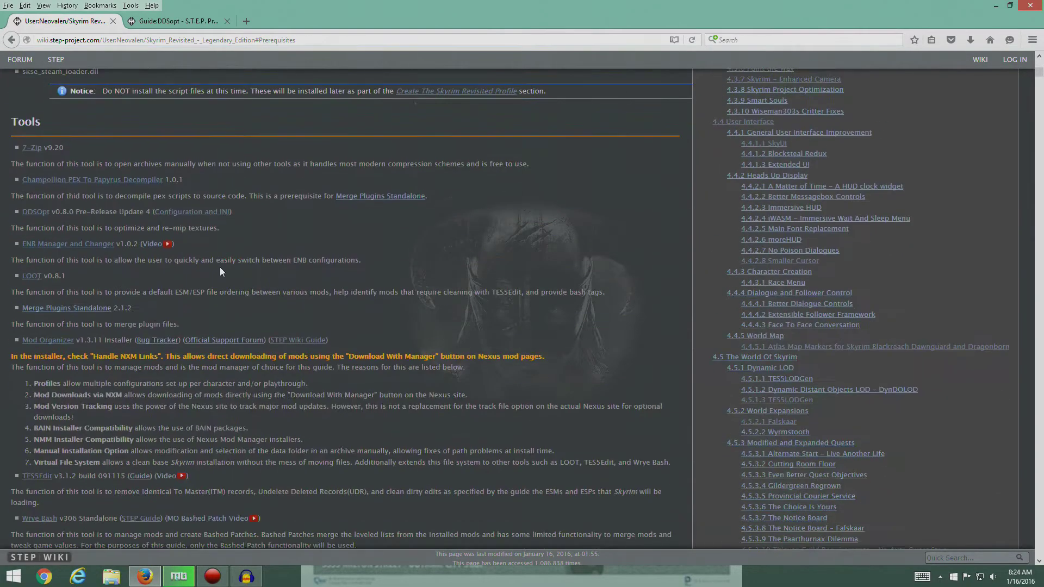
scroll(219, 266, "down", 1)
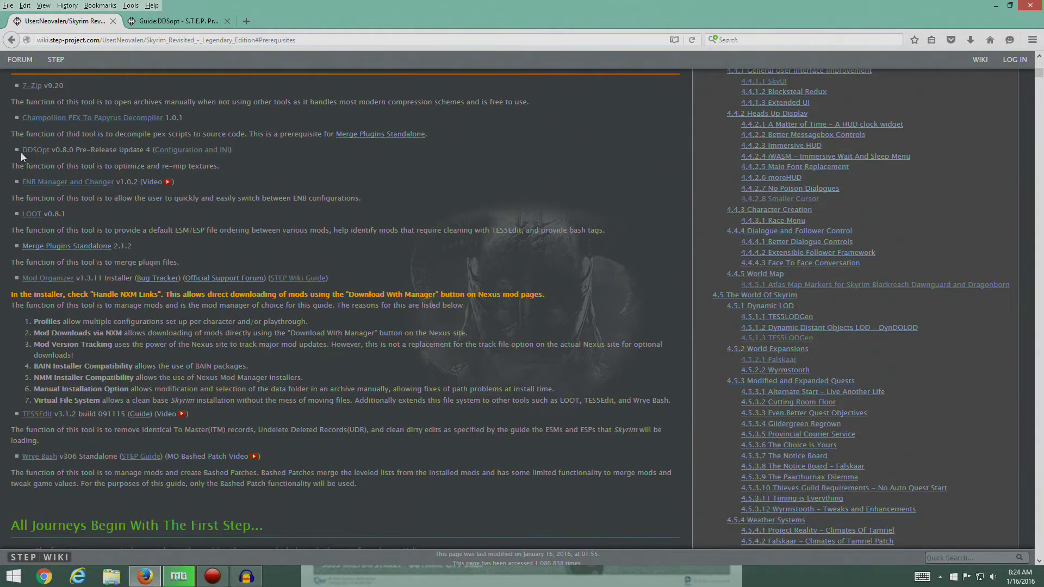
left_click(200, 150)
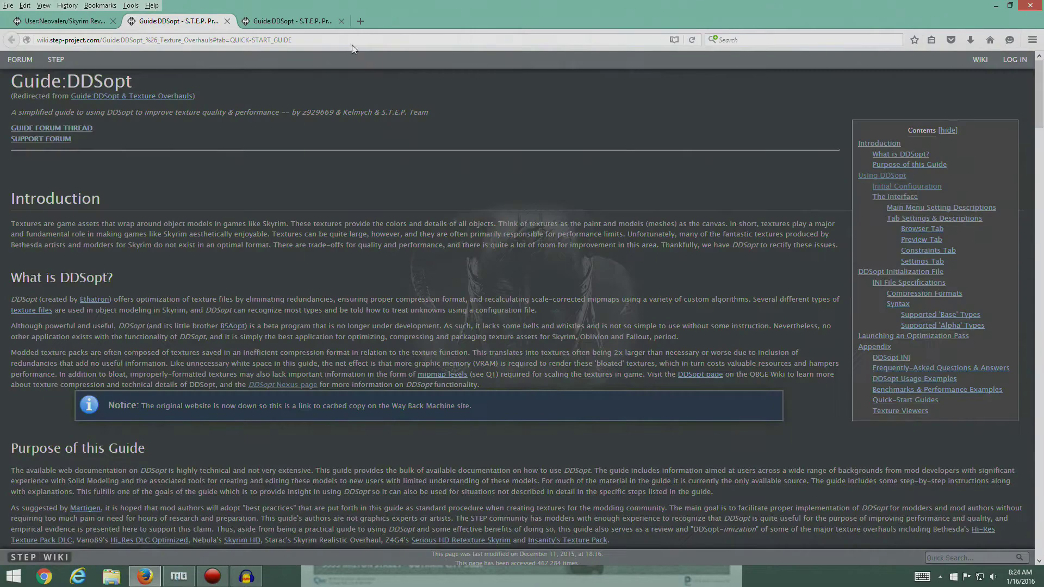
Close the duplicate guide tab and review the Initial Configuration and Interface sections of the DDSopt guide.
left_click(341, 21)
scroll(206, 271, "down", 3)
scroll(207, 271, "down", 6)
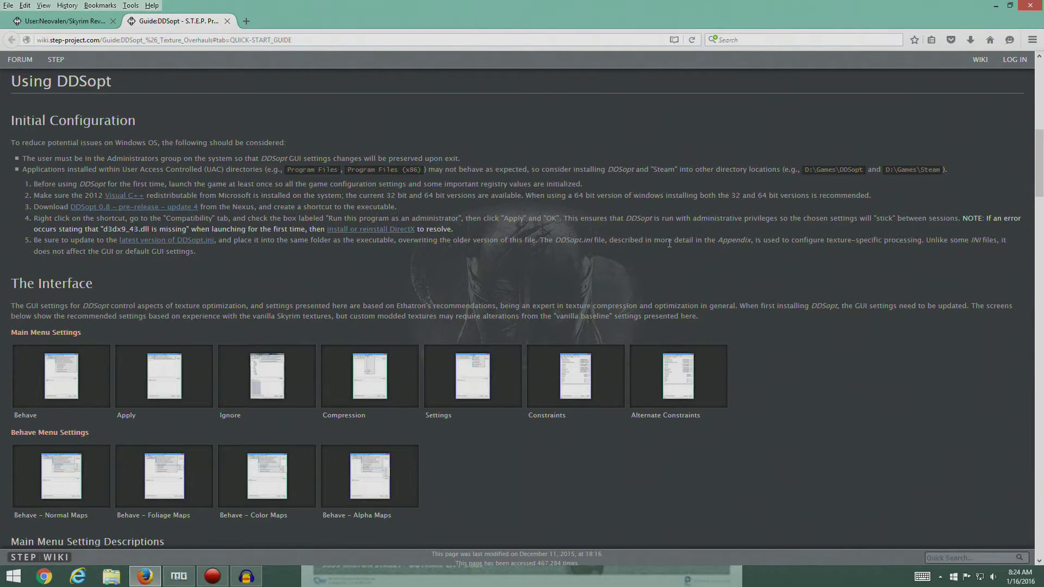
scroll(314, 251, "down", 5)
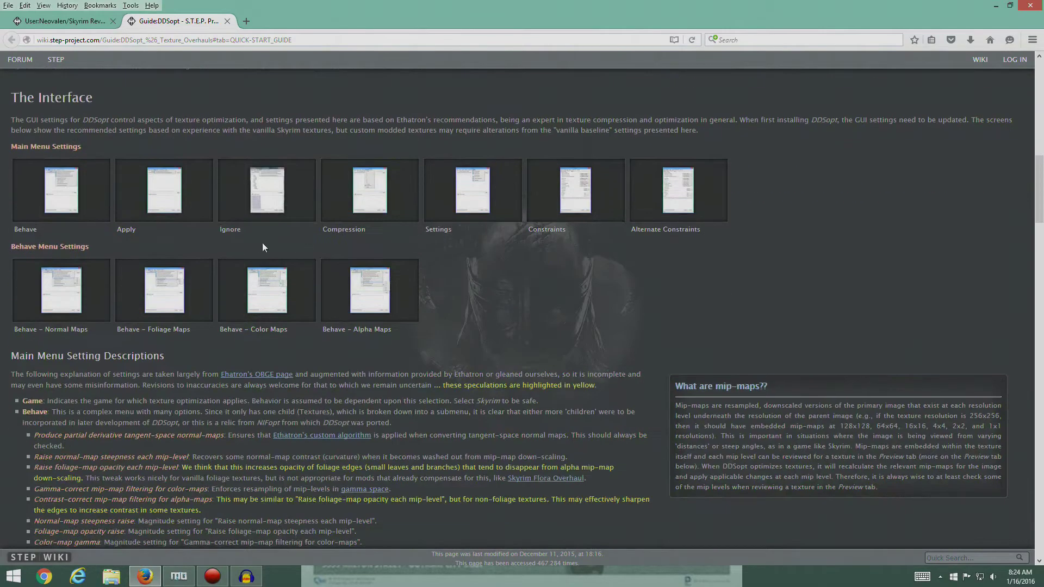
scroll(655, 325, "up", 4)
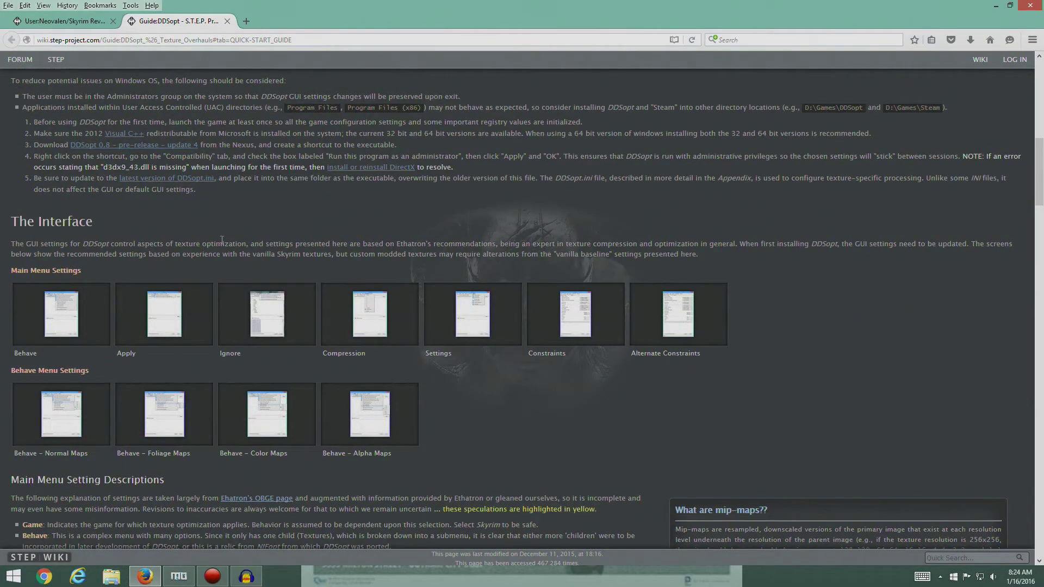
Clear the open windows from the desktop and open the DDSOpt folder on drive F in File Explorer.
left_click(1009, 5)
left_click(550, 27)
left_click(992, 7)
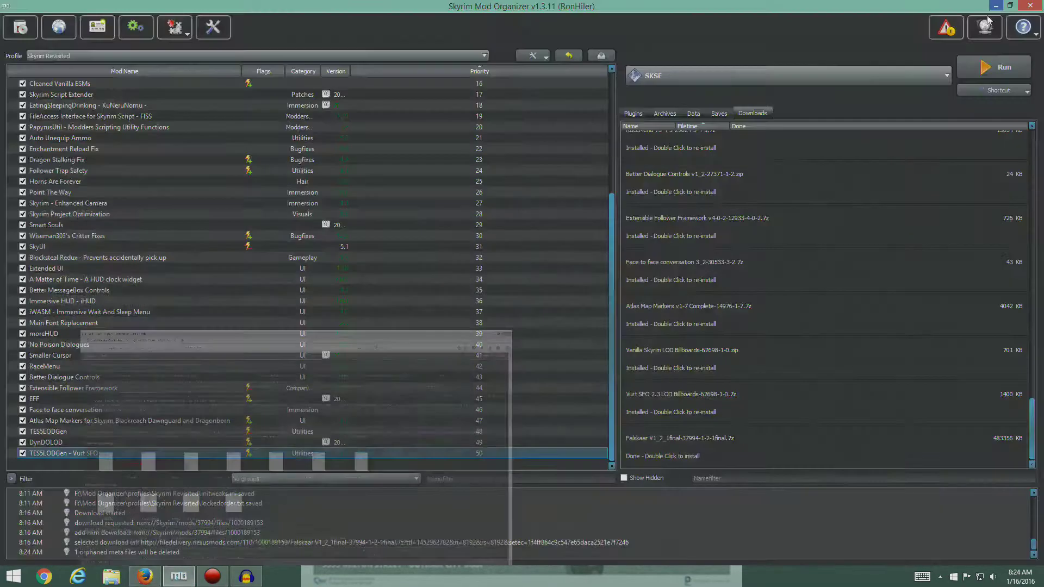
left_click(996, 5)
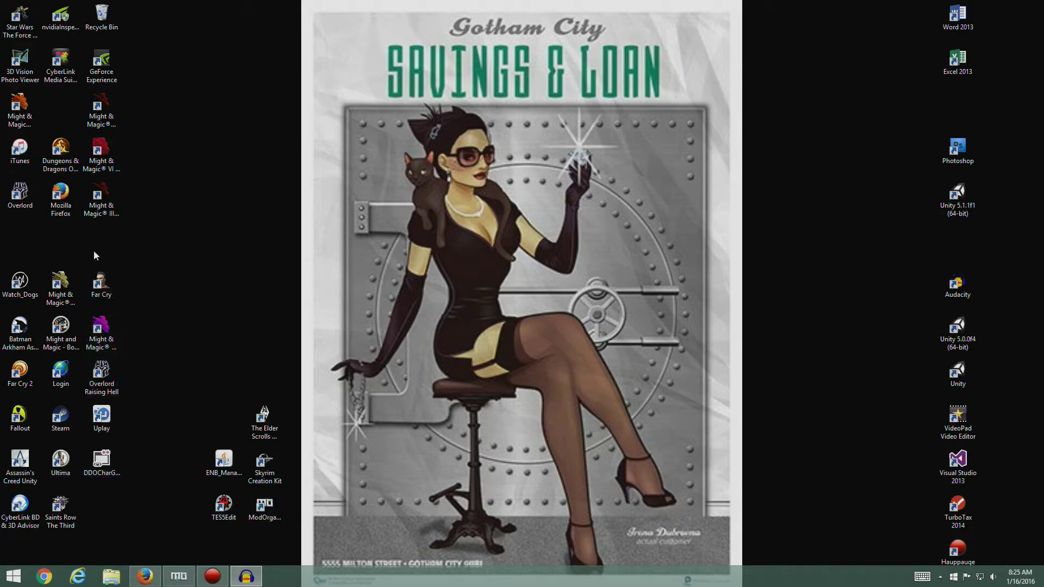
left_click(111, 576)
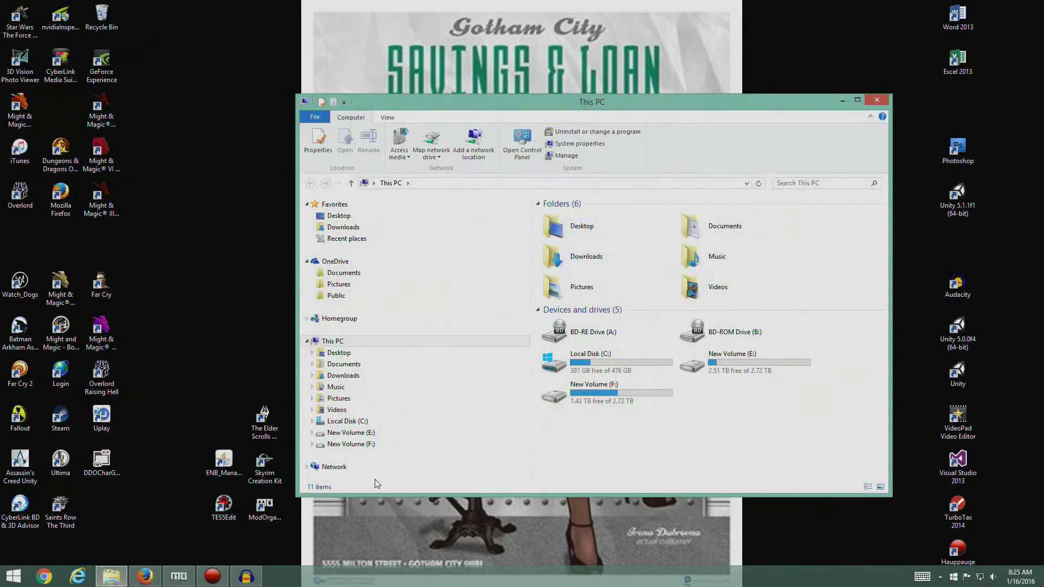
left_click(313, 444)
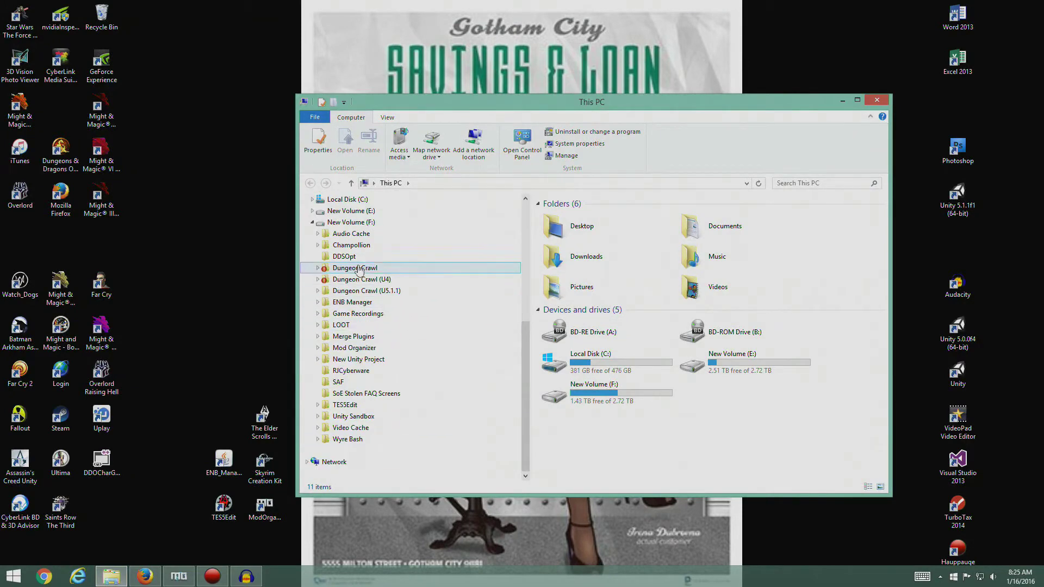
left_click(374, 256)
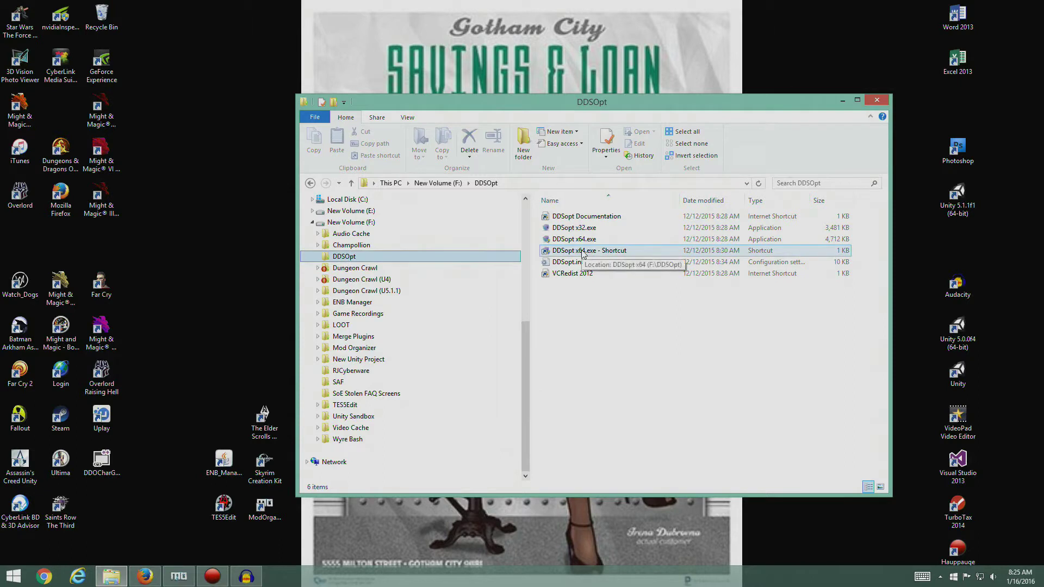
Create a desktop shortcut from the DDSopt x64.exe shortcut and place it directly above the ENB Manager icon.
left_click_drag(583, 254, 247, 319)
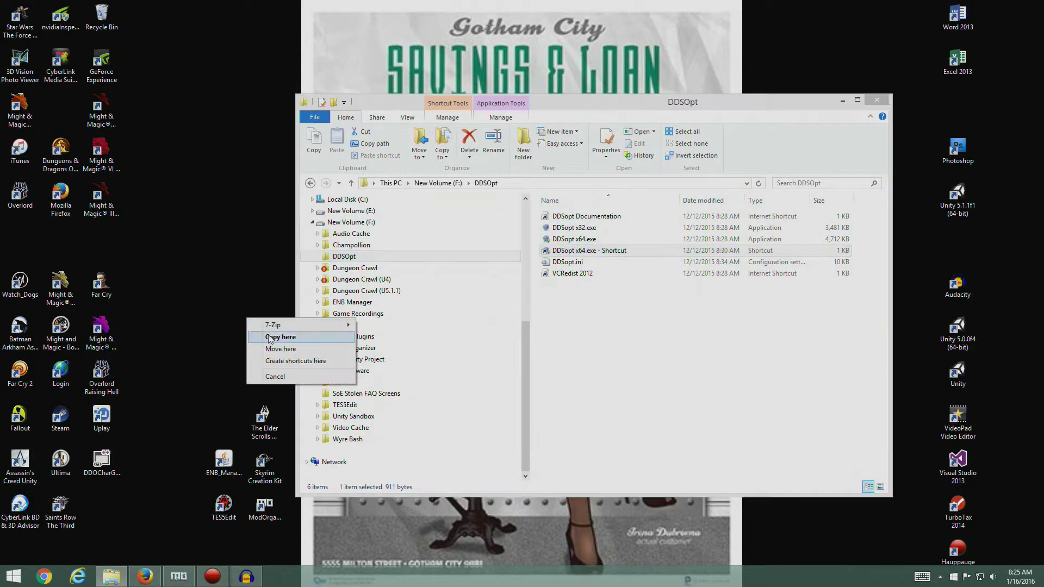
left_click(288, 361)
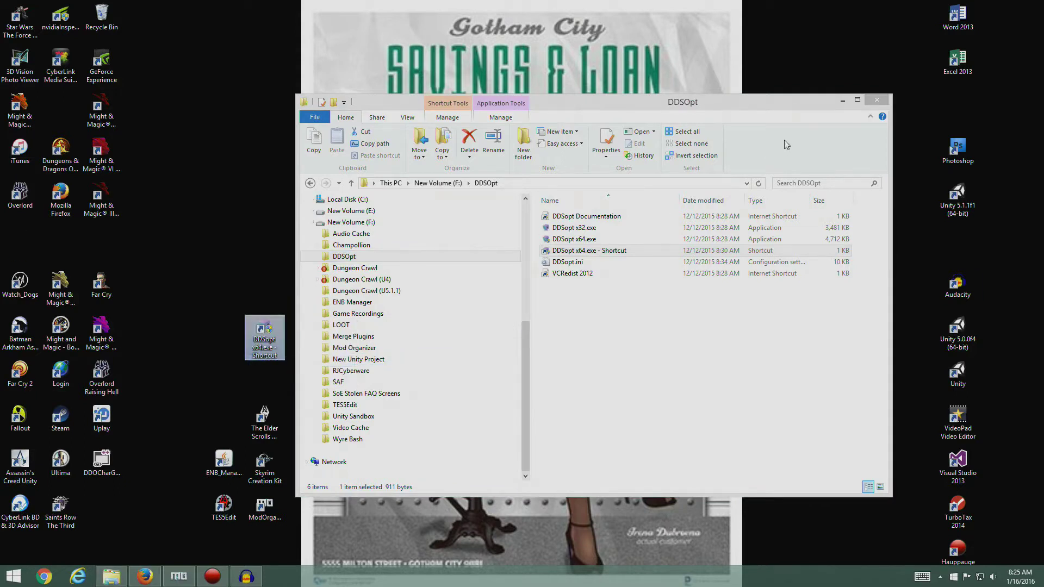
left_click(876, 101)
left_click_drag(264, 329, 224, 419)
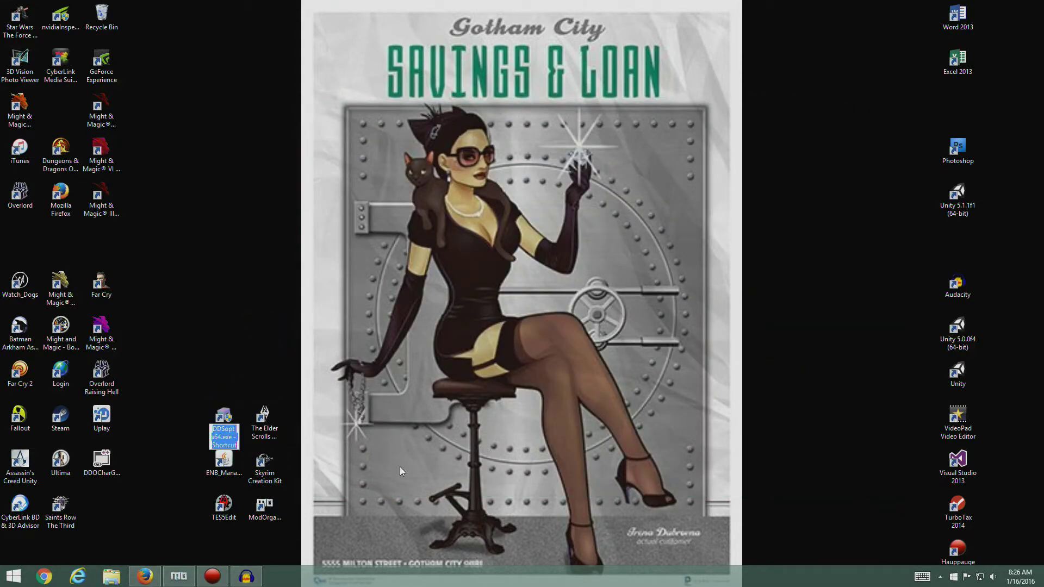
Rename the new desktop shortcut as DDSopt x64.
left_click(224, 438)
key("BackSpace")
key("BackSpace")
key("BackSpace")
key("BackSpace")
key("BackSpace")
key("BackSpace")
key("BackSpace")
key("BackSpace")
key("BackSpace")
key("BackSpace")
key("BackSpace")
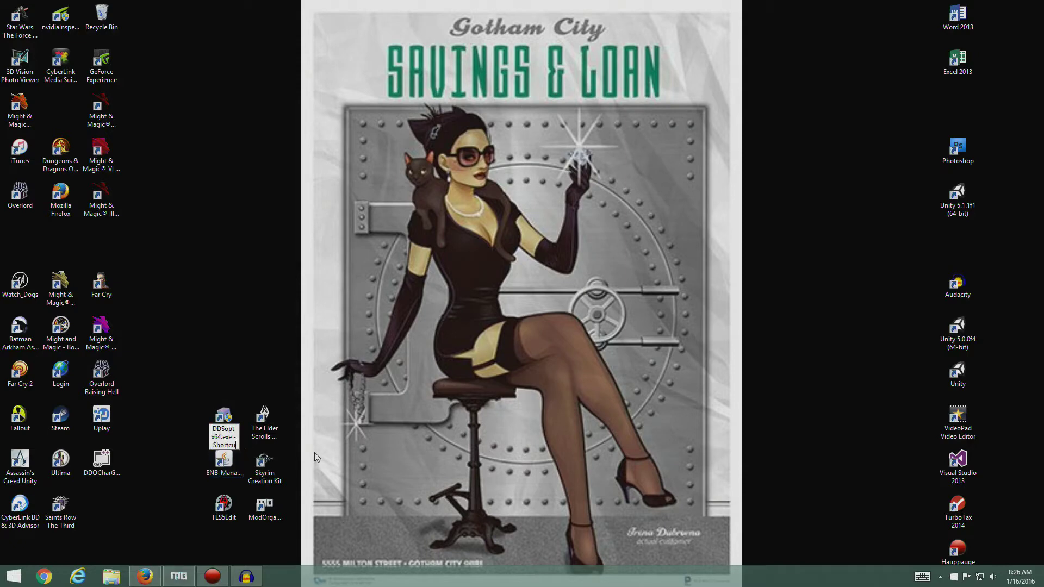
key("BackSpace")
key("BackSpace")
key("BackSpace")
key("BackSpace")
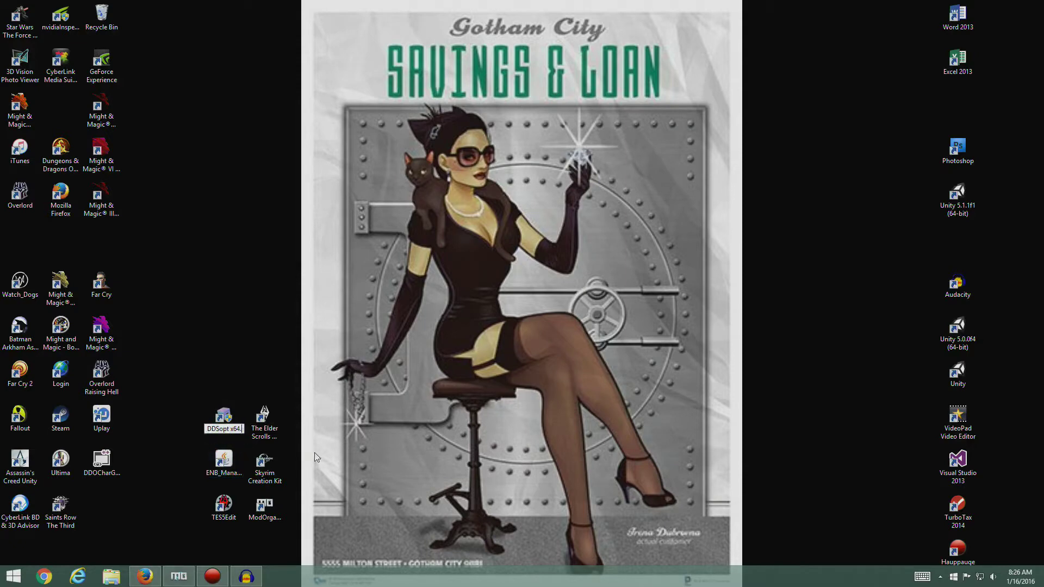
key("Return")
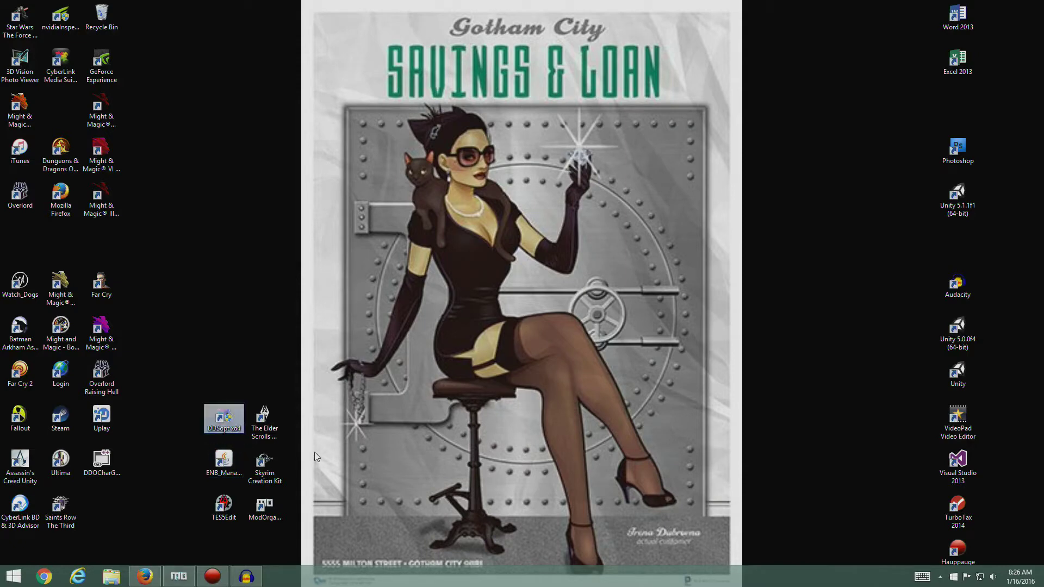
Check in the DDSopt x64 shortcut's compatibility properties whether the program is set to run as an administrator.
right_click(216, 415)
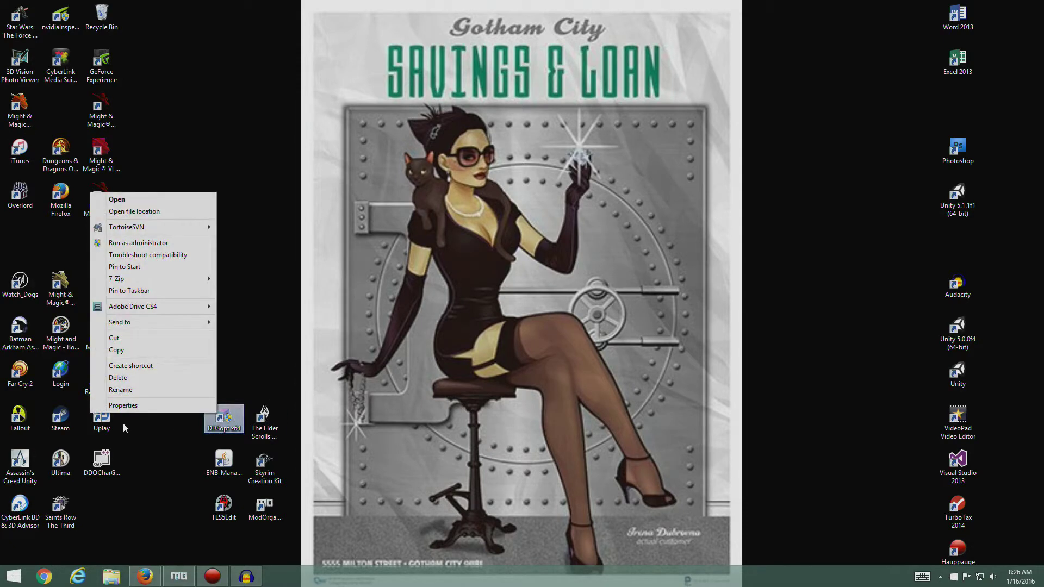
left_click(123, 405)
left_click_drag(300, 291, 265, 160)
left_click(265, 180)
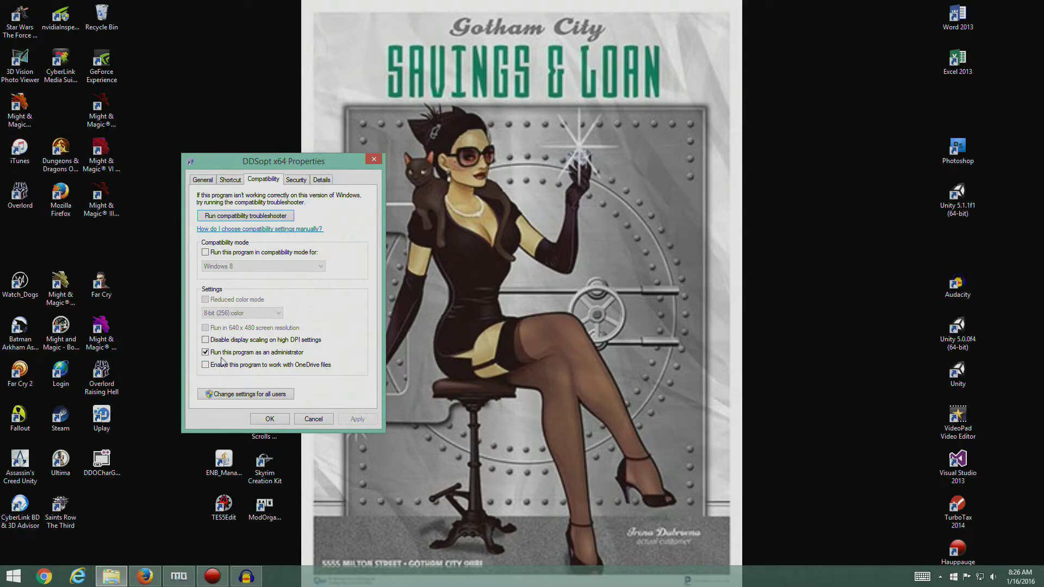
left_click(282, 423)
Launch DDSopt from its desktop shortcut and move its window away from the middle of the desktop.
double_click(217, 421)
left_click(566, 309)
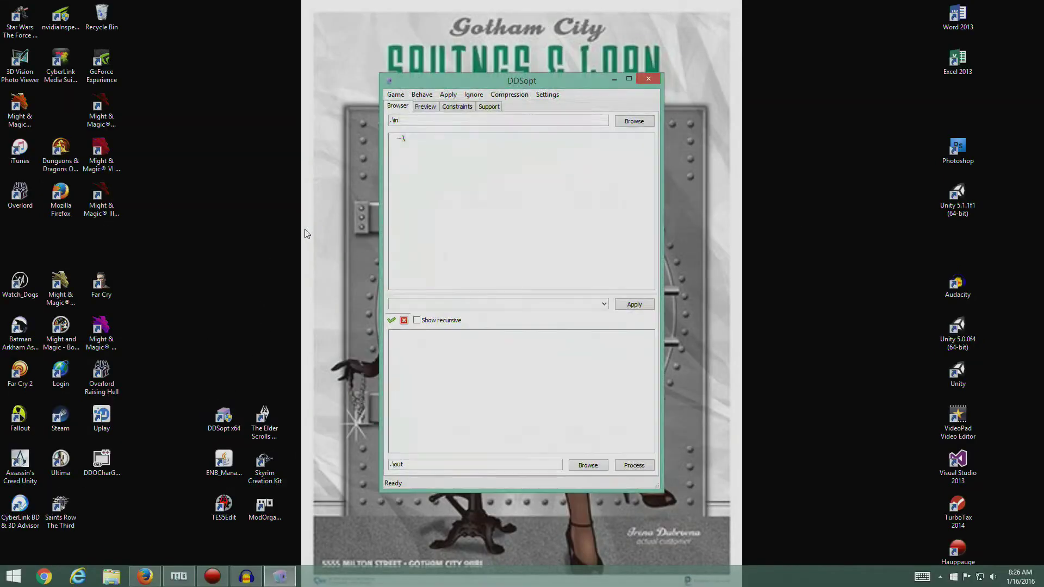
left_click_drag(580, 81, 263, 34)
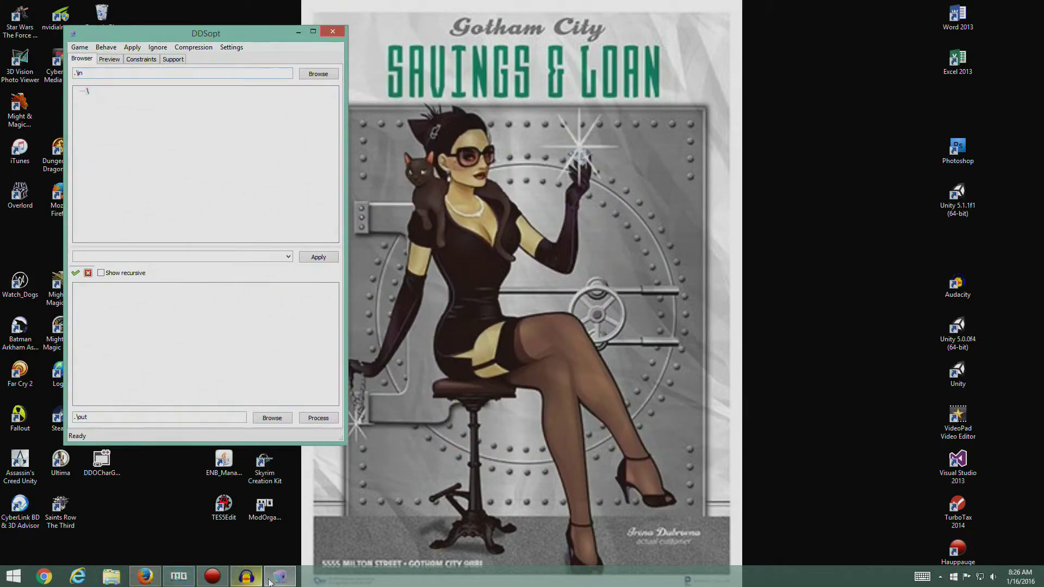
Switch to Firefox, open the guide's Behave settings image in a smaller window, and arrange it side by side with DDSopt.
left_click(141, 580)
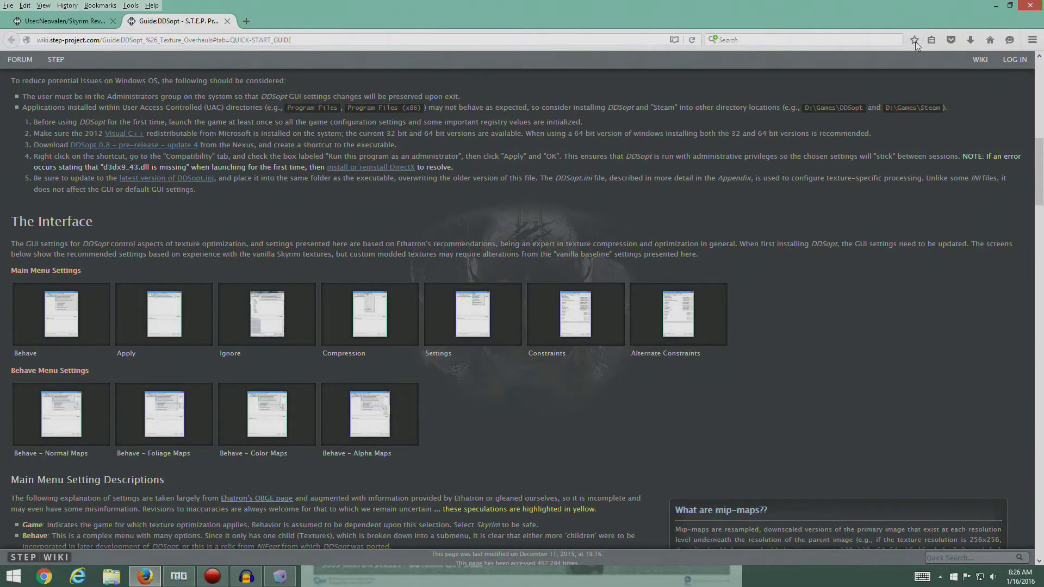
left_click(1010, 7)
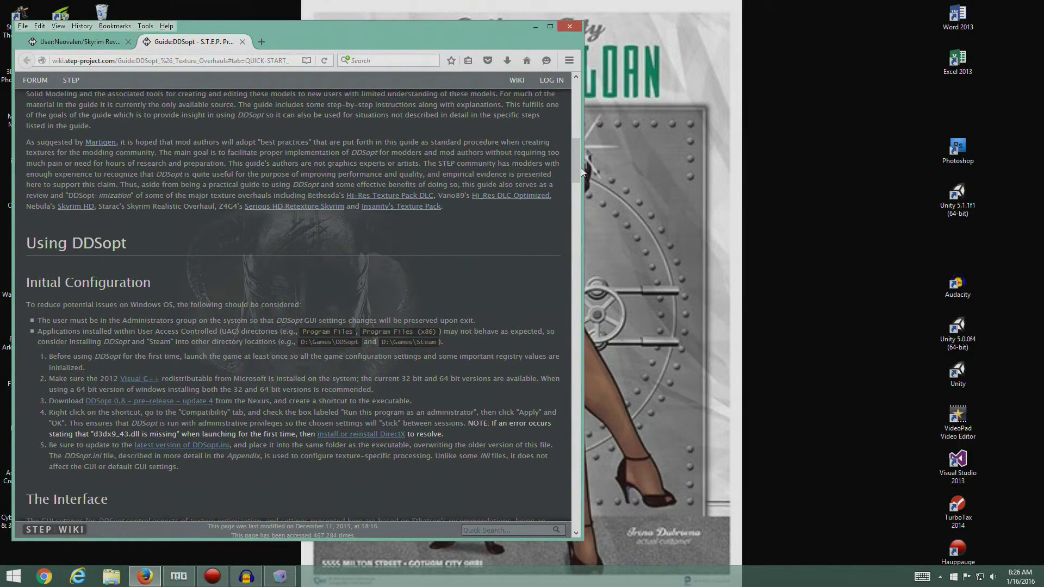
scroll(573, 193, "down", 10)
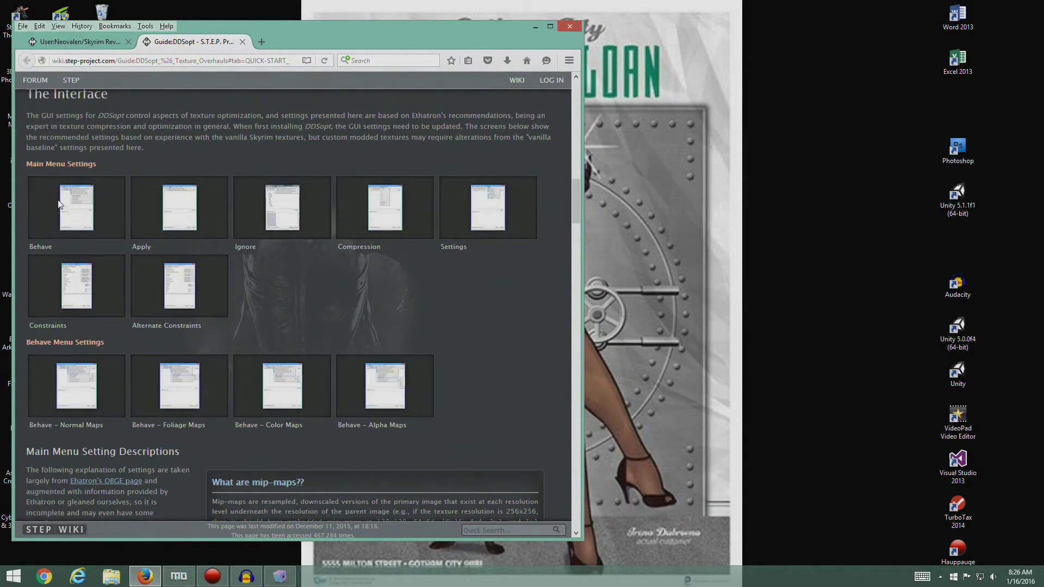
left_click(65, 204)
mouse_move(459, 31)
left_mouse_down()
mouse_move(601, 43)
mouse_move(498, 76)
mouse_move(436, 58)
mouse_move(459, 38)
left_mouse_up()
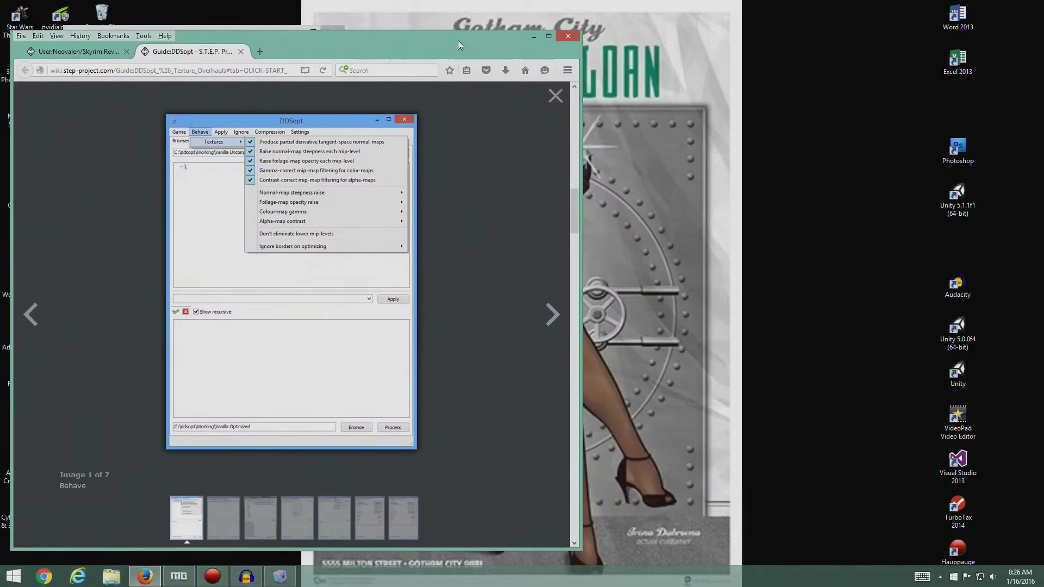
left_click_drag(252, 35, 776, 47)
left_click_drag(420, 45, 422, 31)
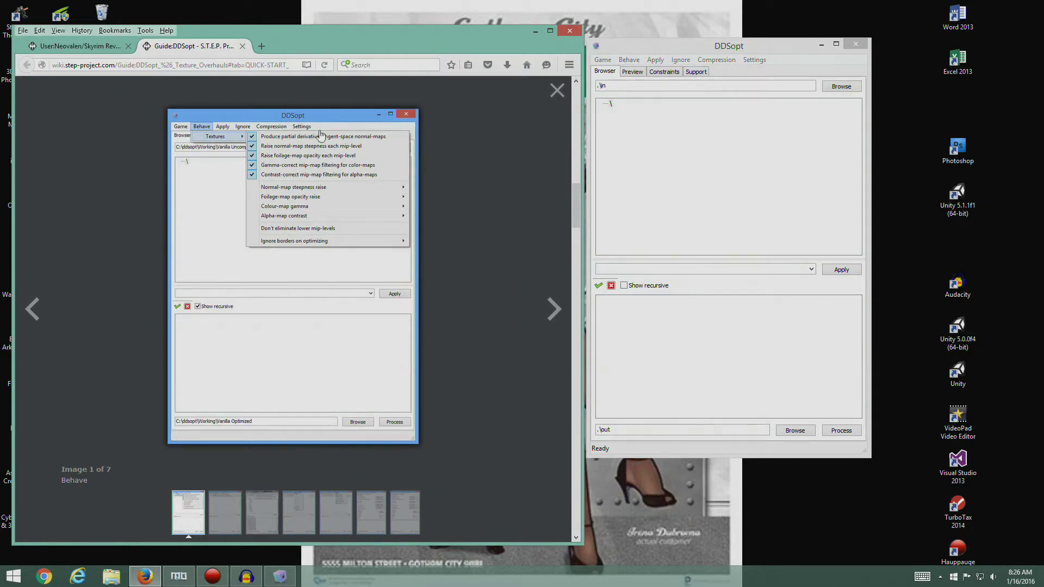
Compare DDSopt's Behave texture options with the guide's Behave image and close the image.
left_click(628, 60)
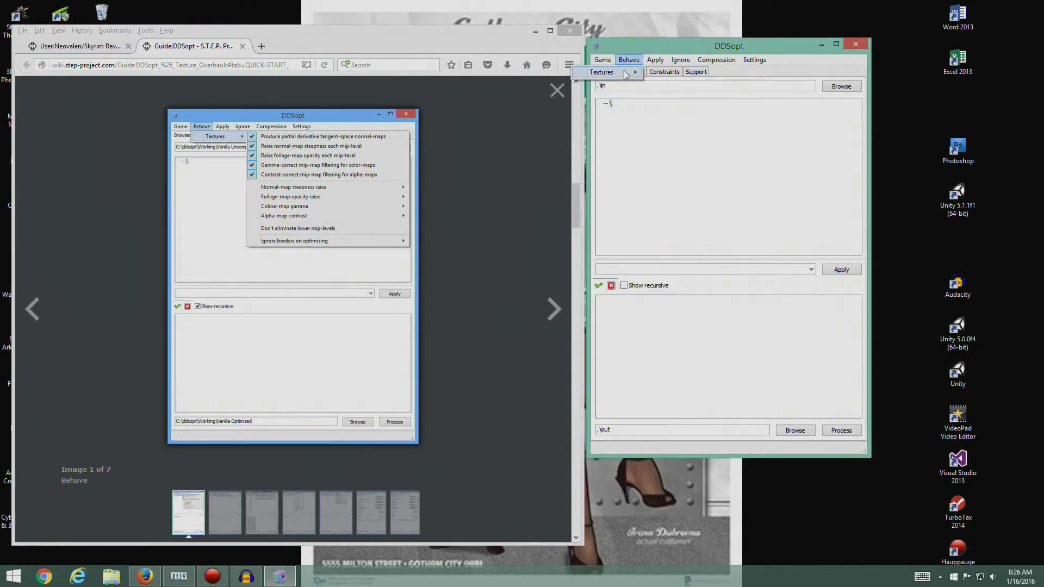
mouse_move(626, 74)
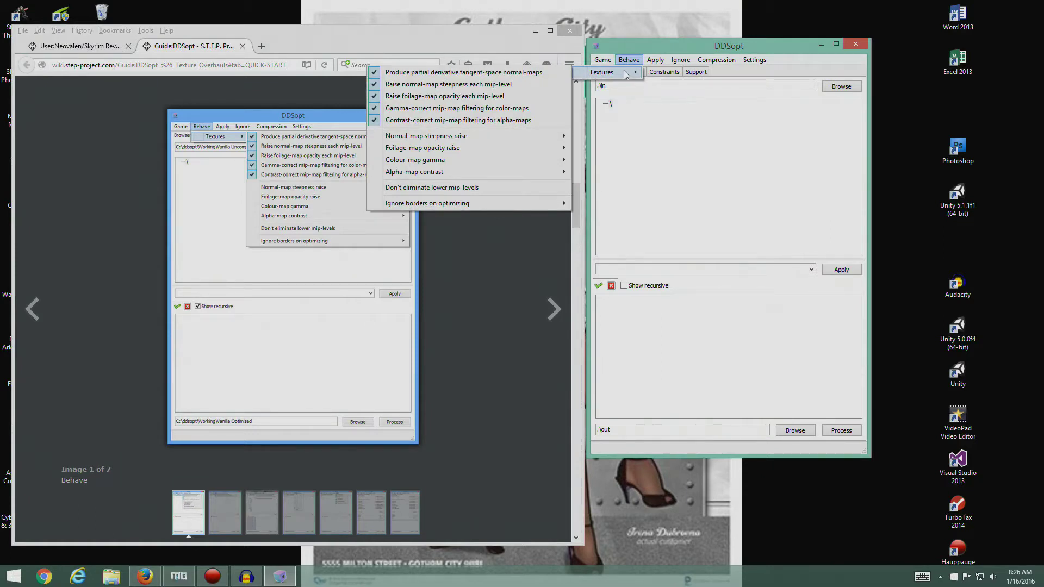
left_click(385, 92)
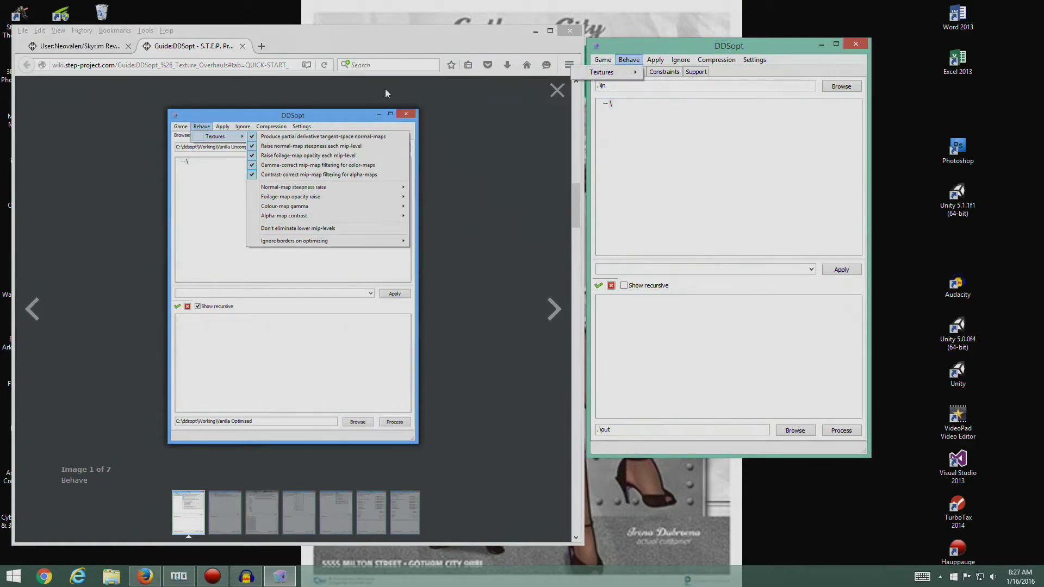
left_click(245, 226)
left_click(219, 227)
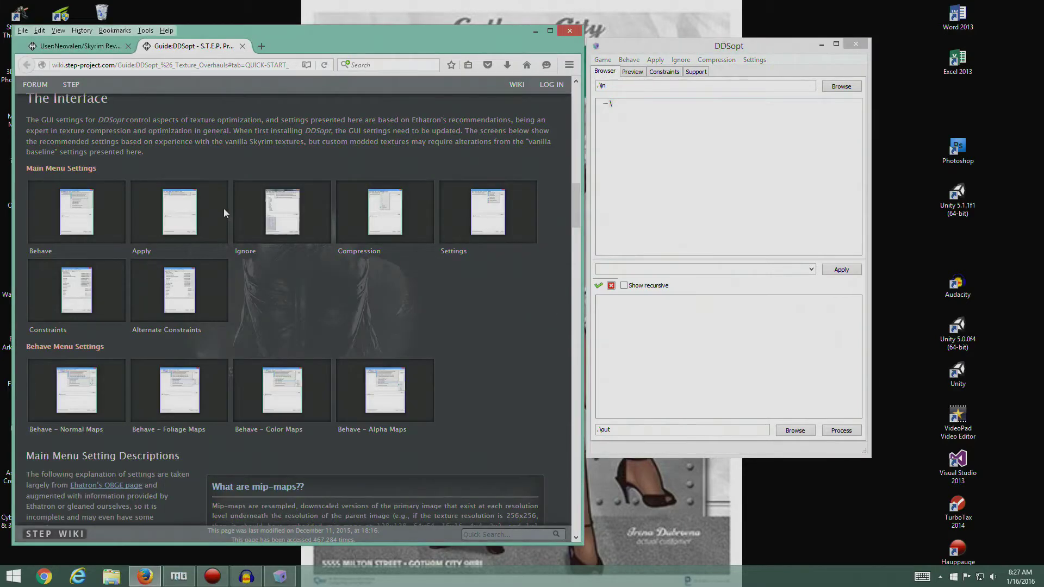
Open the guide's Apply settings image and compare it with DDSopt's Apply options.
left_click(181, 216)
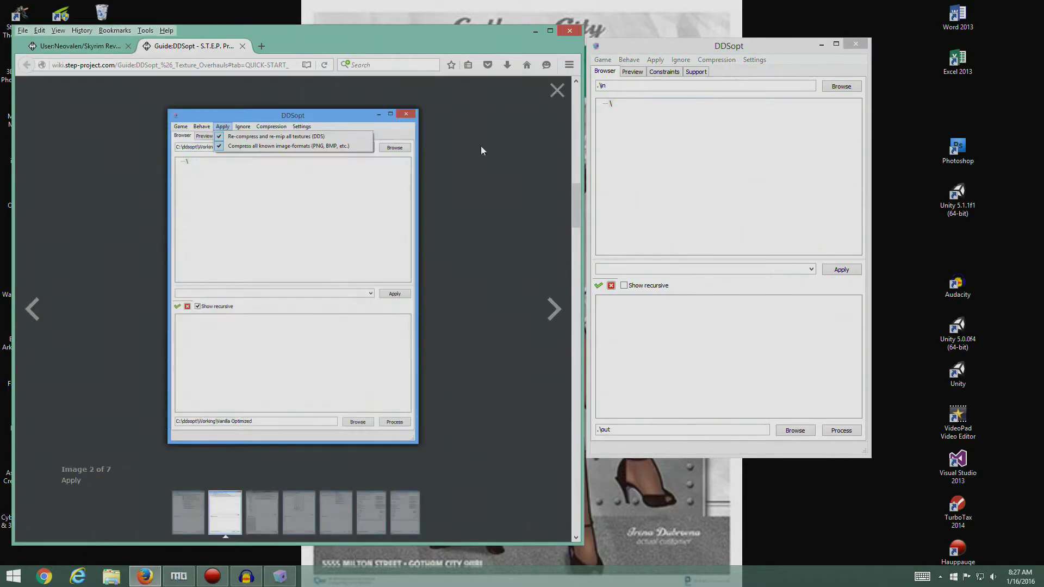
left_click(655, 59)
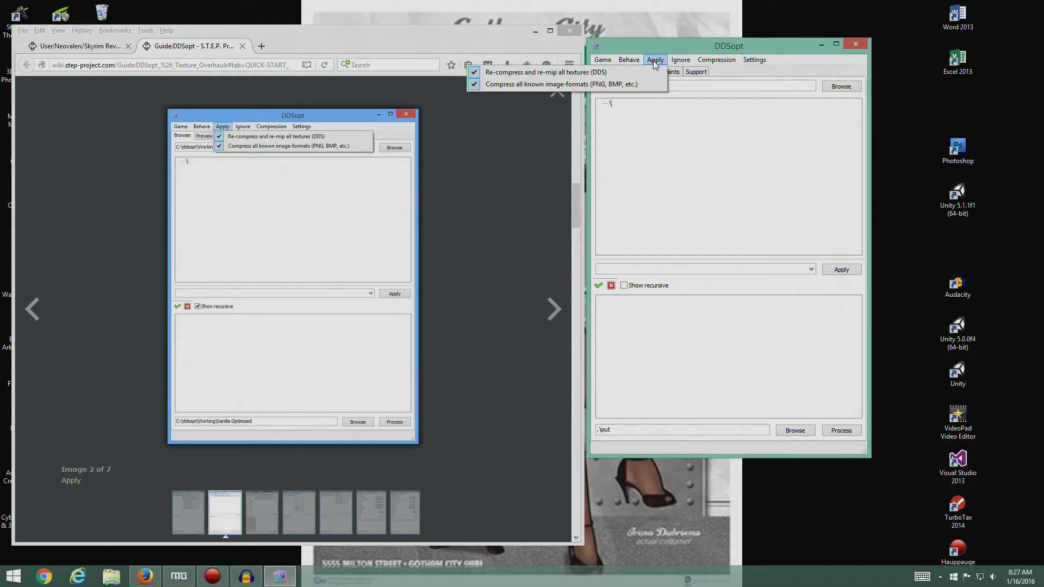
left_click(703, 130)
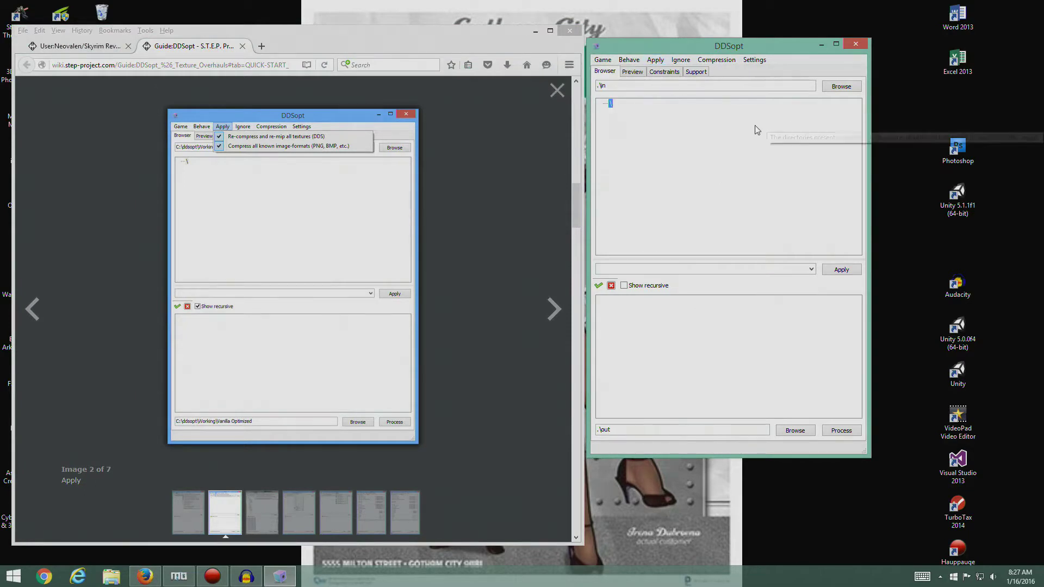
Open the guide's Ignore image and turn off DDSopt's "Don't process any already processed files (DDS only)" option to match it.
left_click(442, 203)
left_click(561, 96)
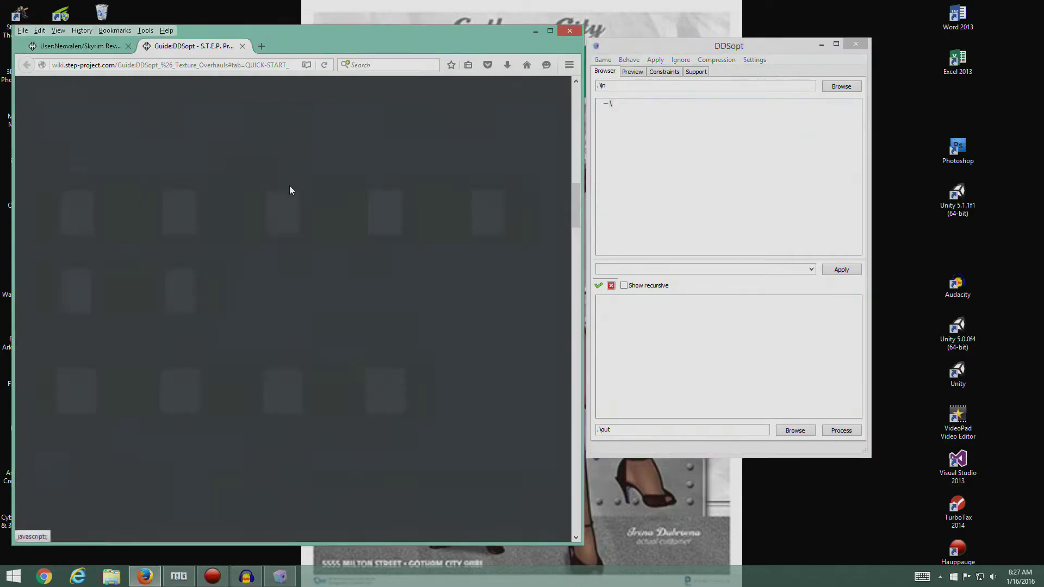
left_click(273, 218)
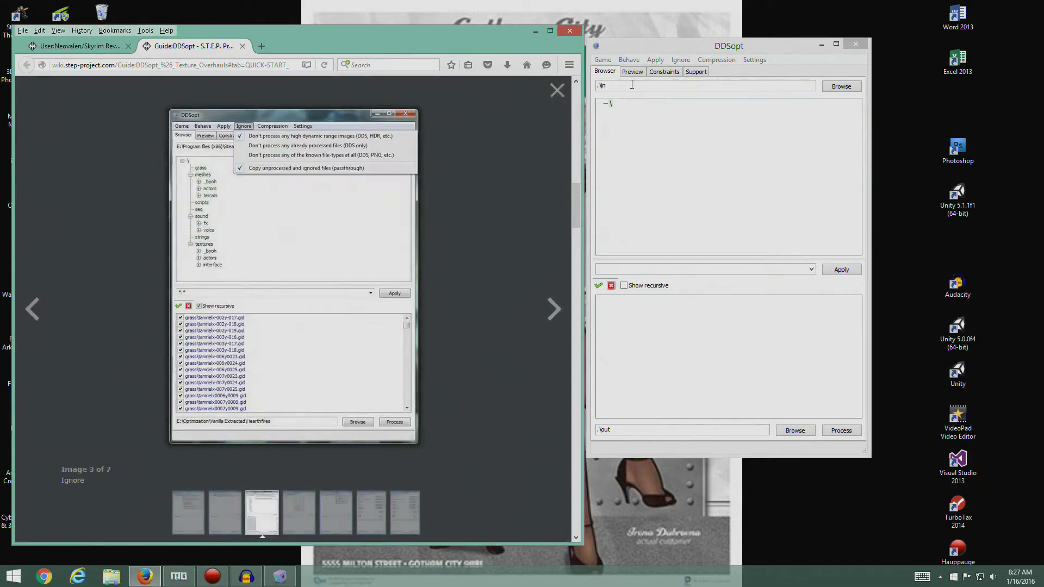
left_click(680, 60)
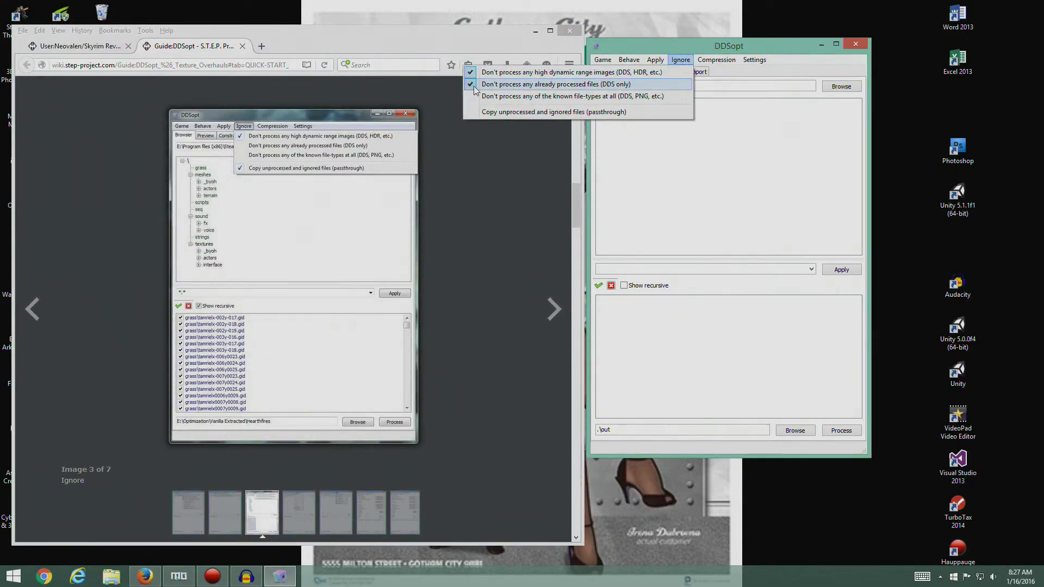
left_click(471, 85)
Turn on DDSopt's "Copy unprocessed and ignored files (passthrough)" Ignore option and close the guide's Ignore image.
left_click(681, 62)
left_click(681, 61)
left_click(681, 61)
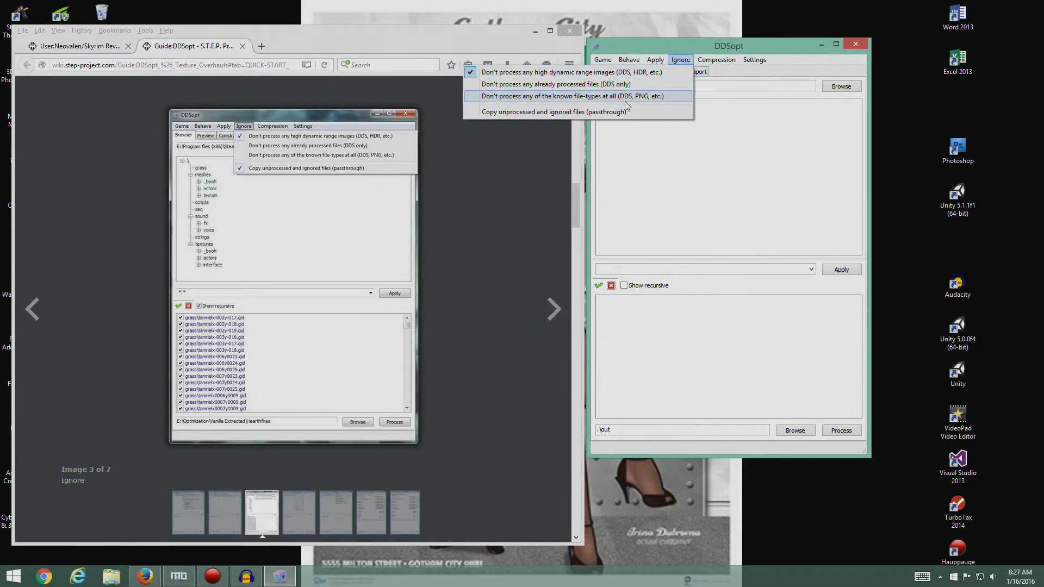
left_click(472, 116)
left_click(681, 61)
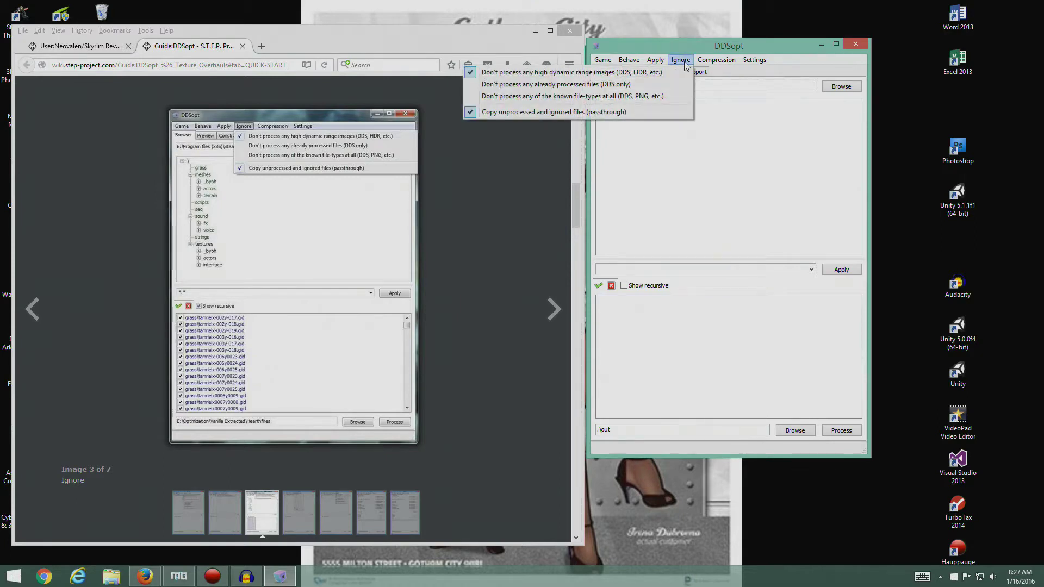
left_click(711, 158)
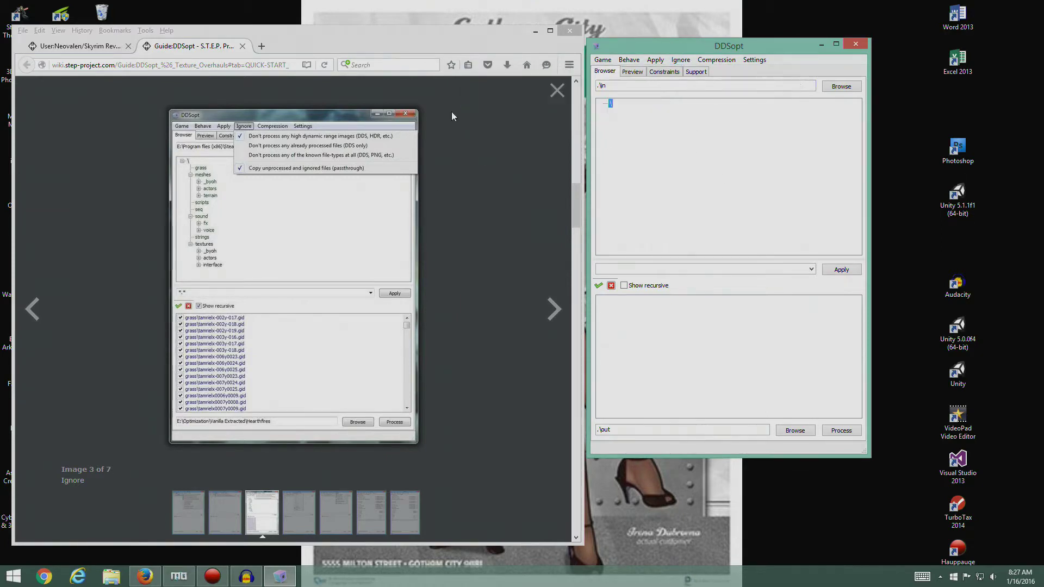
left_click(557, 90)
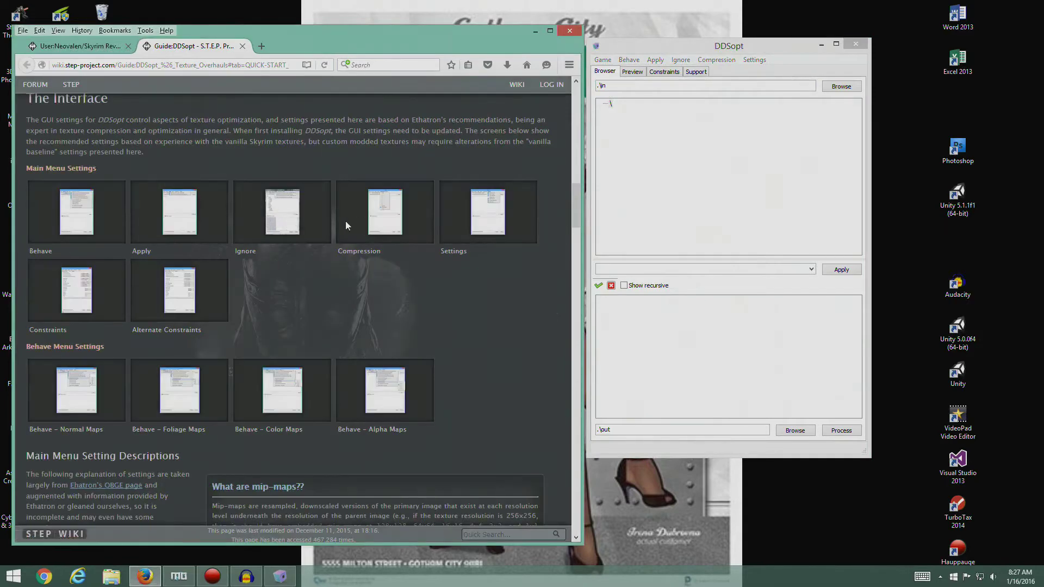
Open the guide's Compression image, compare it with DDSopt's compression level, and close the image.
left_click(375, 220)
left_click(707, 60)
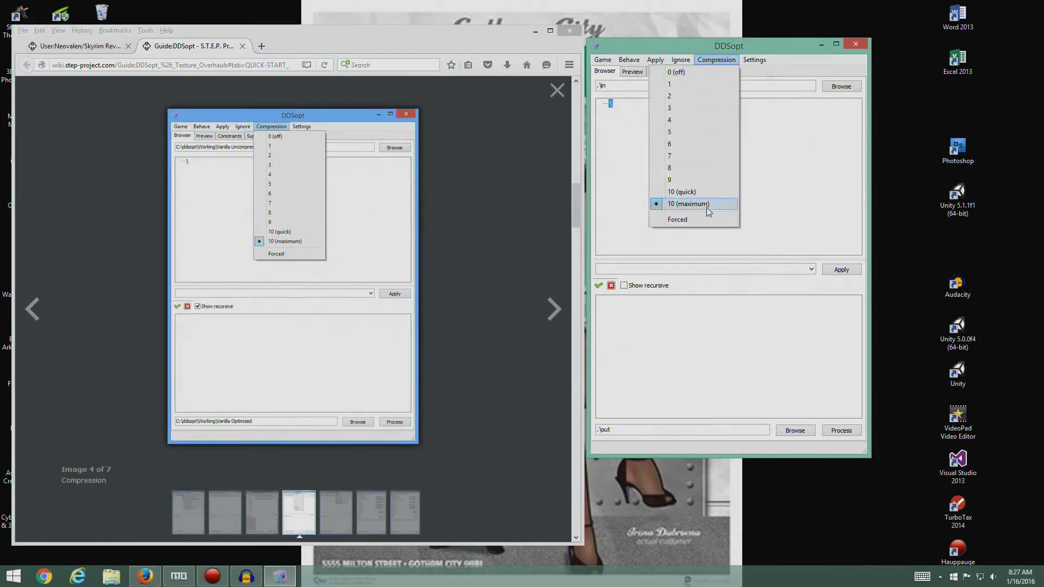
left_click(836, 178)
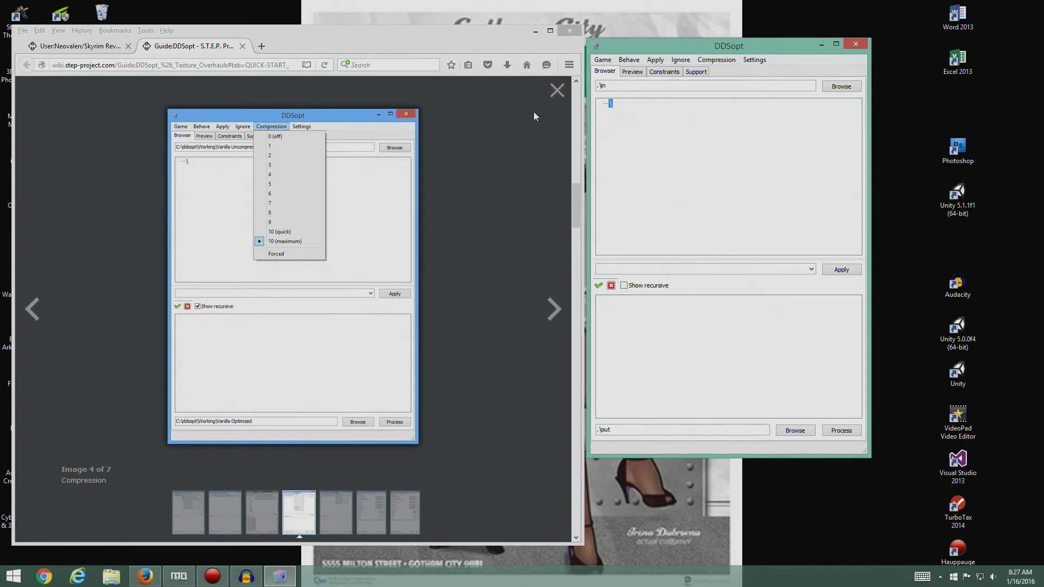
left_click(557, 90)
Turn on "Skip broken files" in DDSopt's settings to match the guide's Settings image, closing the image when done.
left_click(488, 212)
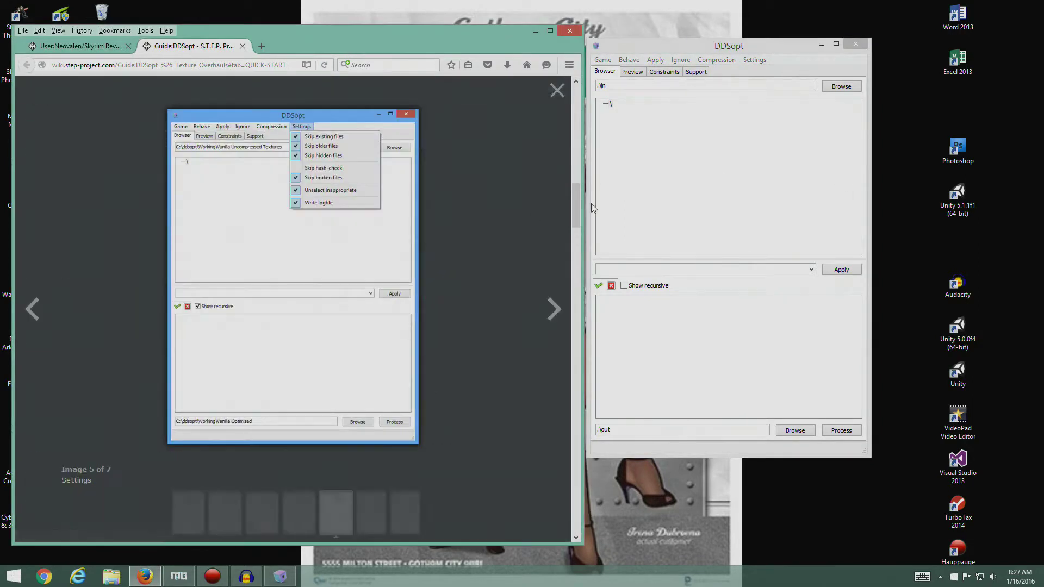
left_click(754, 60)
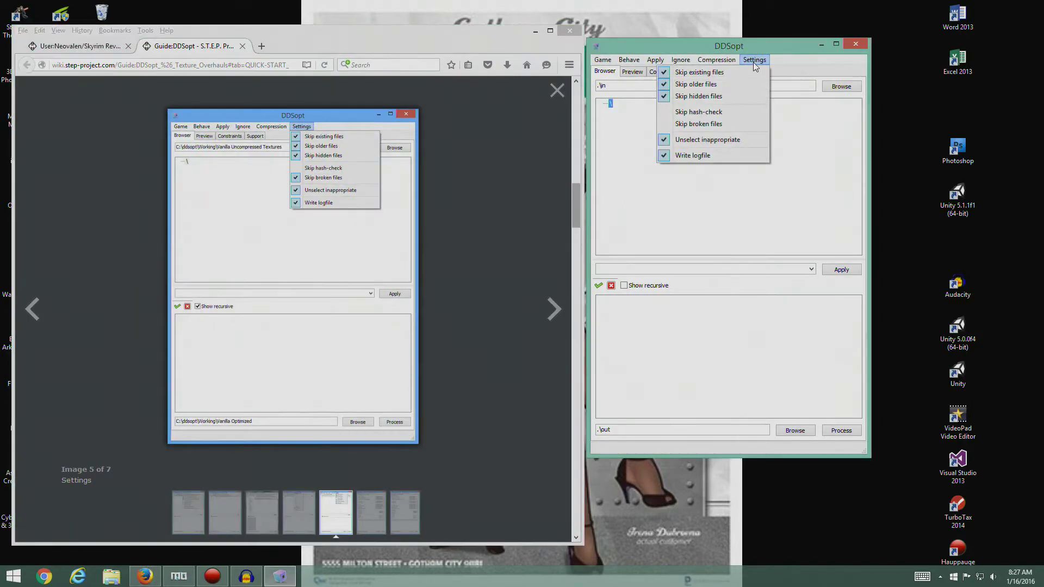
left_click(687, 124)
left_click(753, 61)
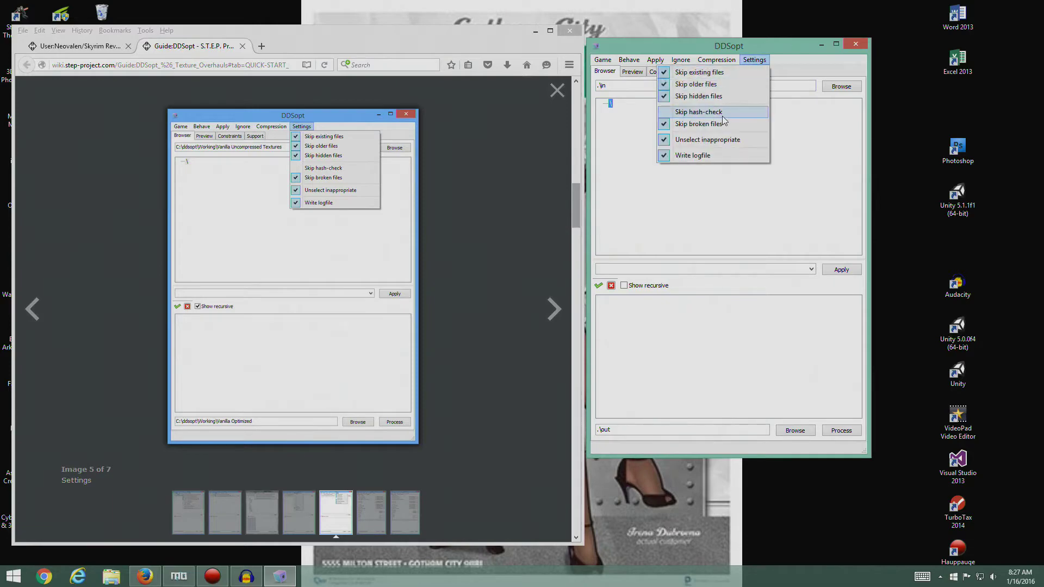
left_click(650, 175)
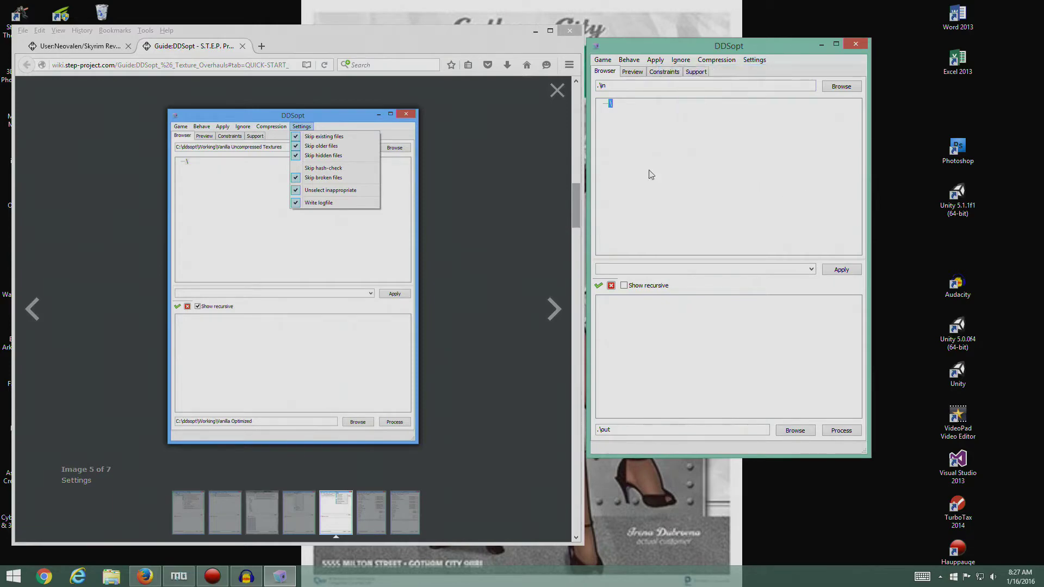
left_click(557, 90)
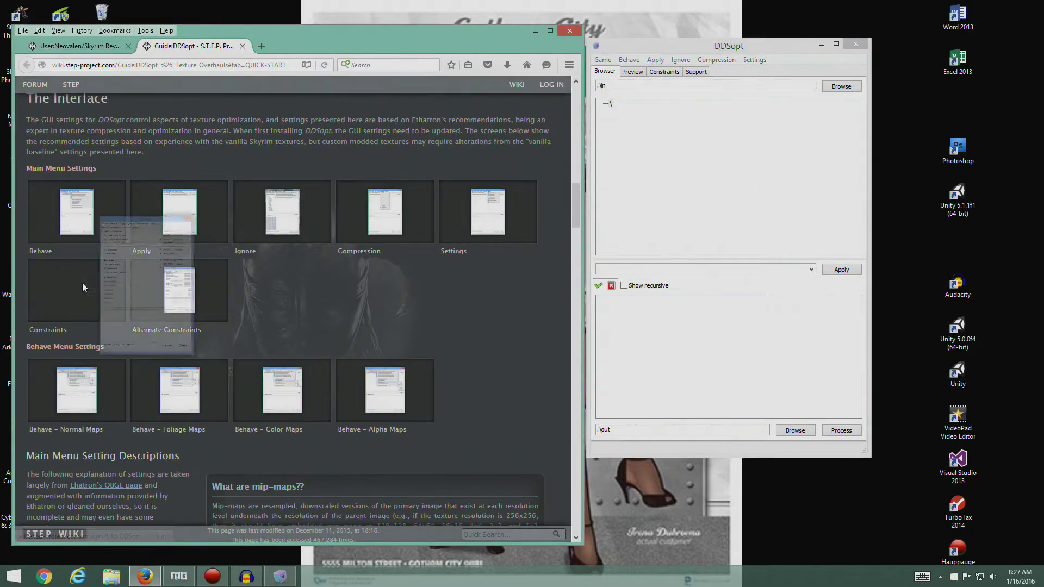
Compare DDSopt's Constraints with the guide's Constraints image, and examine the guide's Alternate Constraints image.
left_click(81, 282)
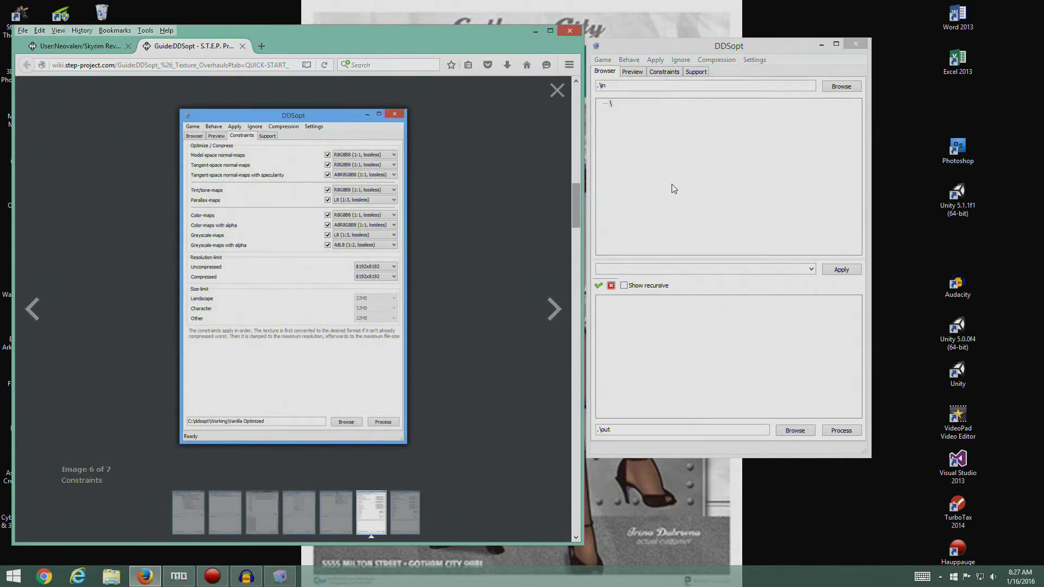
left_click(664, 72)
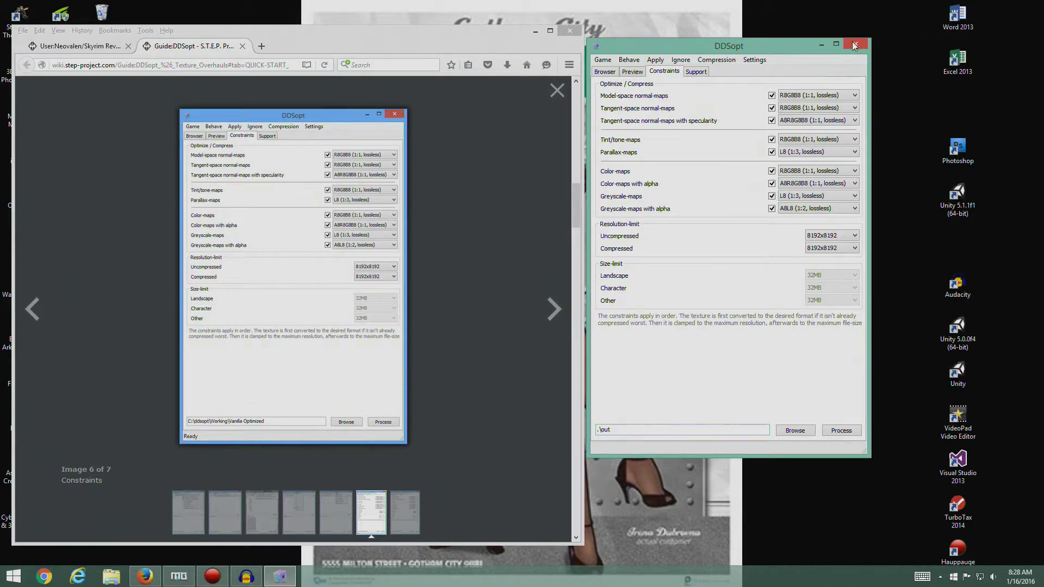
left_click(459, 171)
left_click(544, 108)
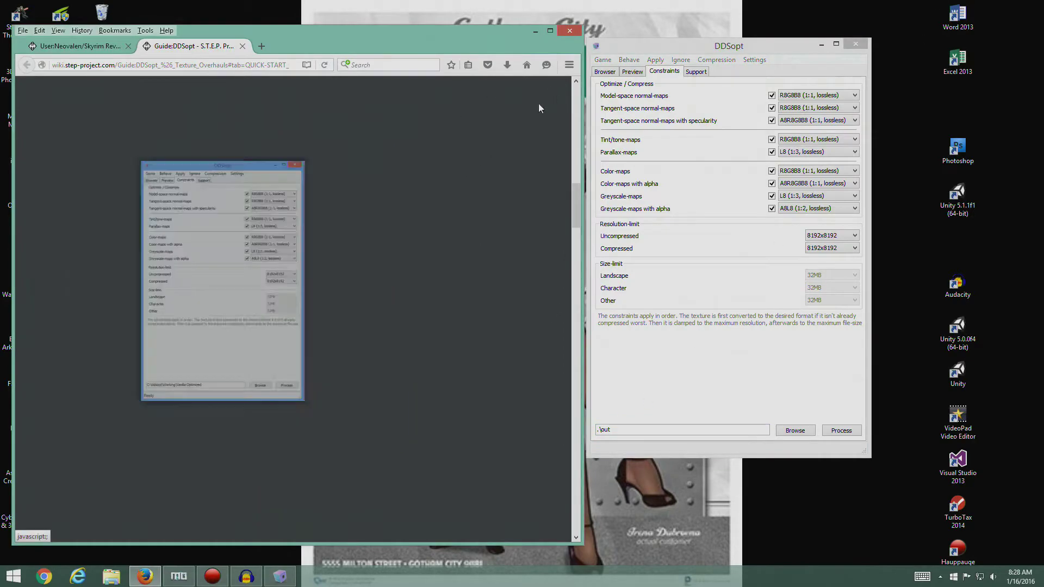
left_click(174, 291)
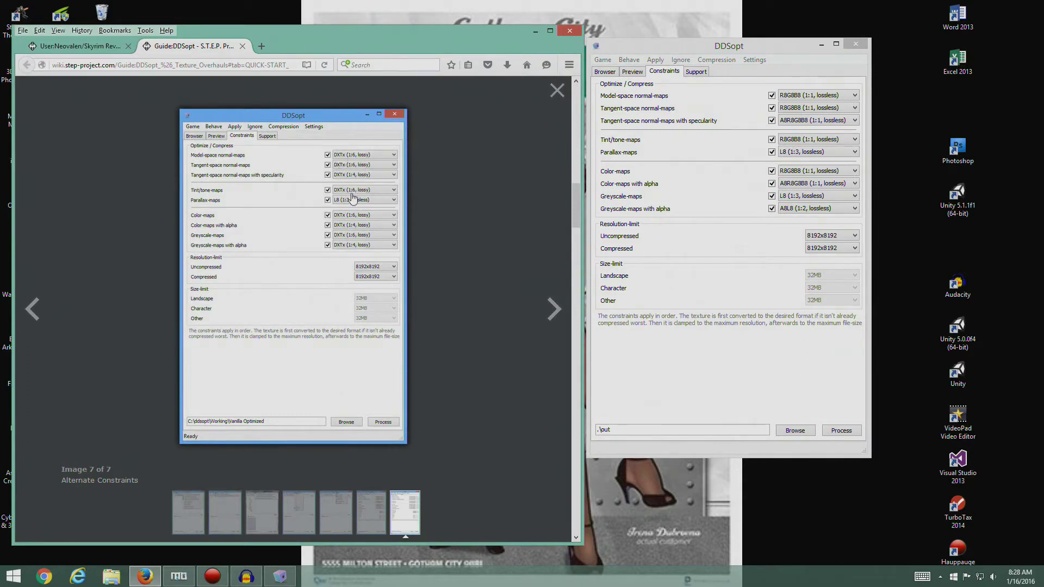
left_click(555, 91)
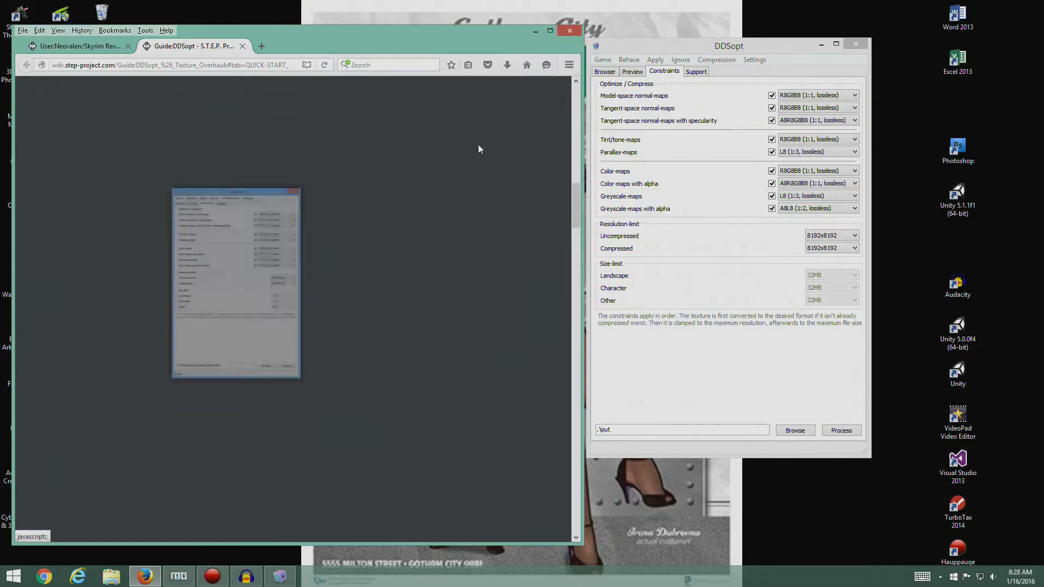
Open the guide's Behave - Normal Maps image and move the Firefox window clear of DDSopt's expanded Behave texture options.
left_click(83, 405)
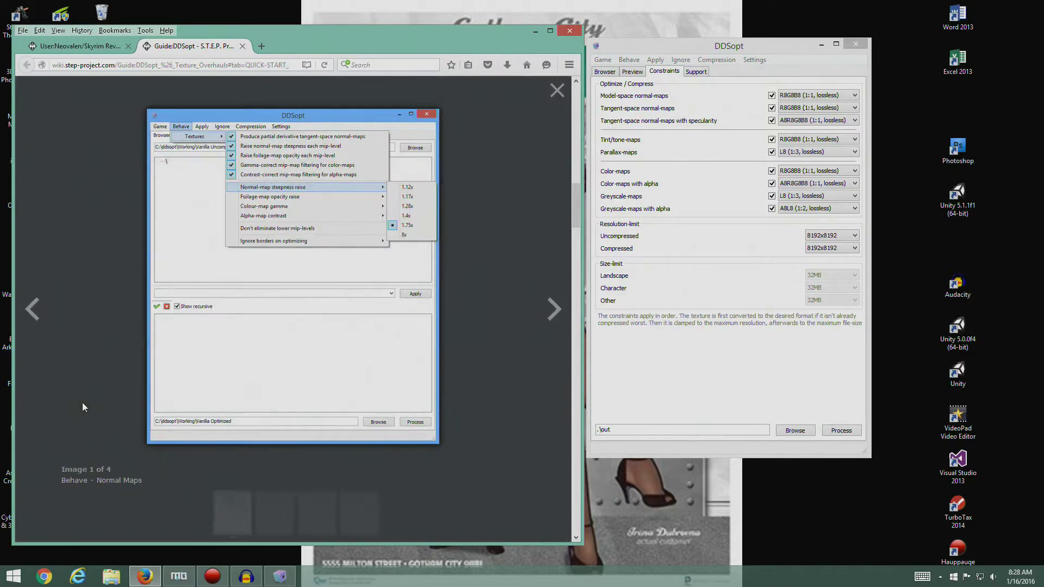
left_click(629, 60)
mouse_move(619, 76)
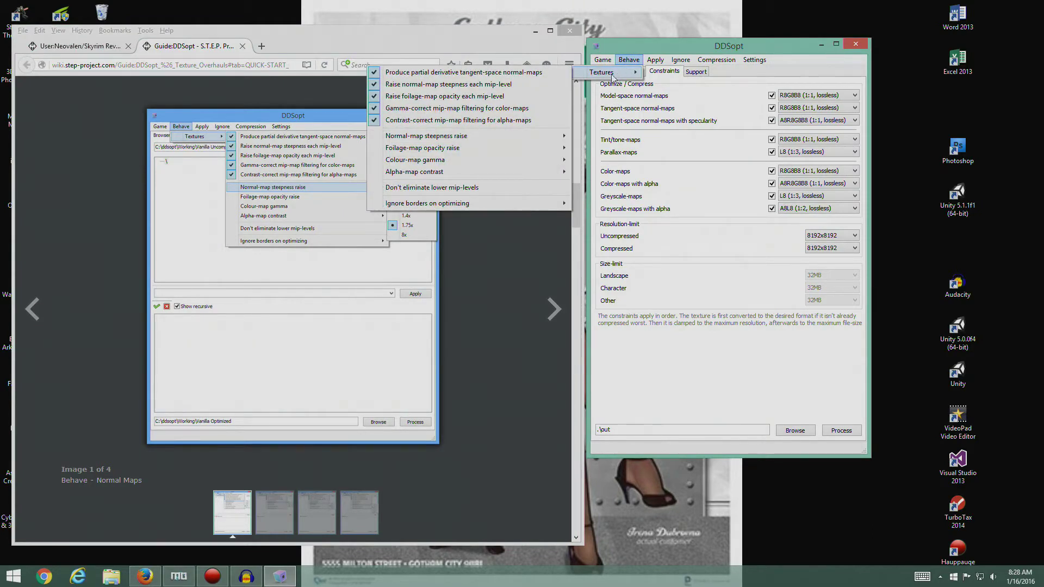
left_click(399, 35)
left_click_drag(399, 35, 281, 35)
Compare DDSopt's normal-map steepness raise with the guide's Normal Maps image and close the image.
left_click(630, 60)
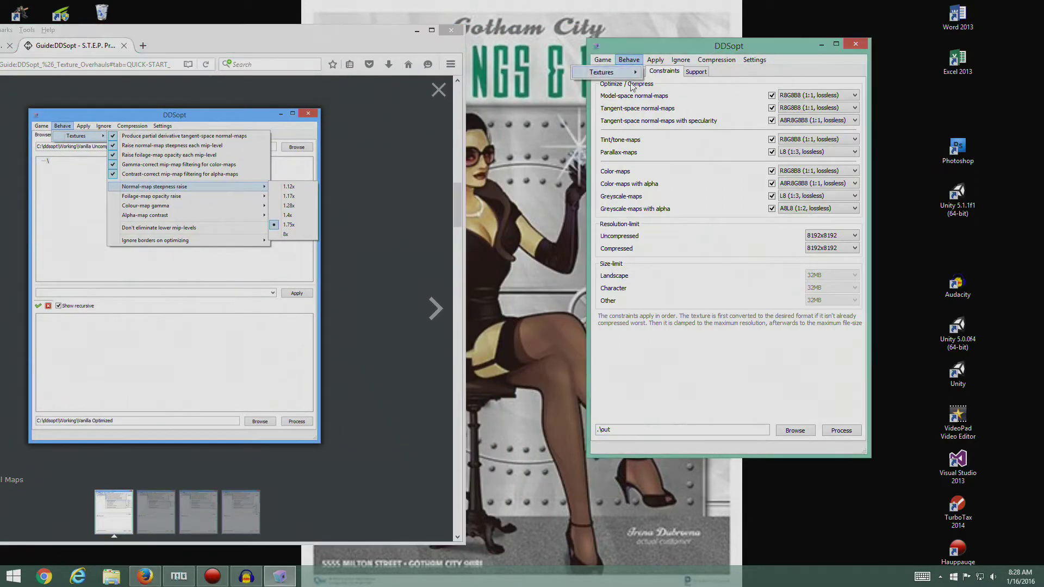
mouse_move(601, 72)
mouse_move(472, 160)
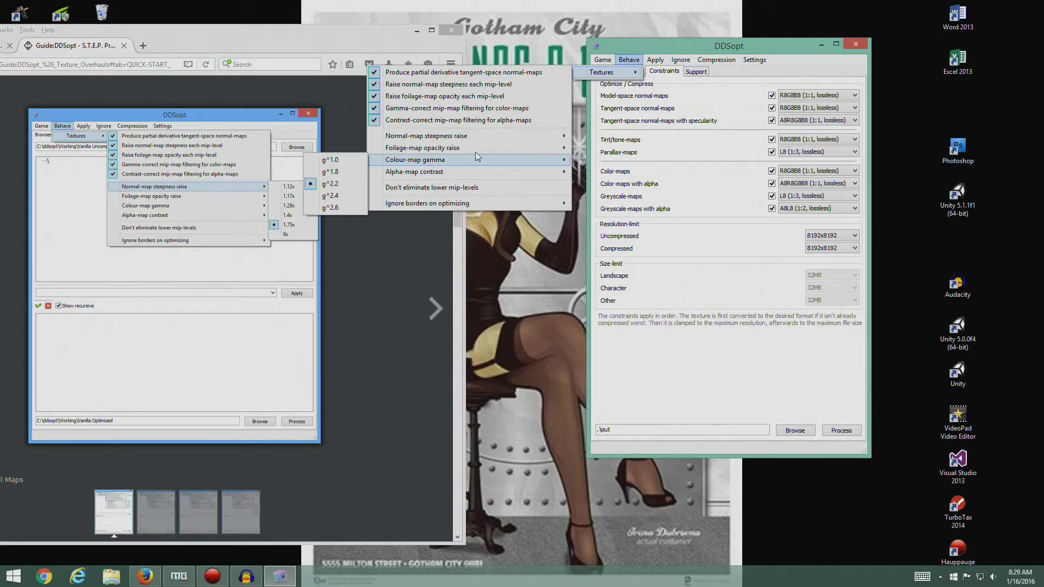
mouse_move(482, 140)
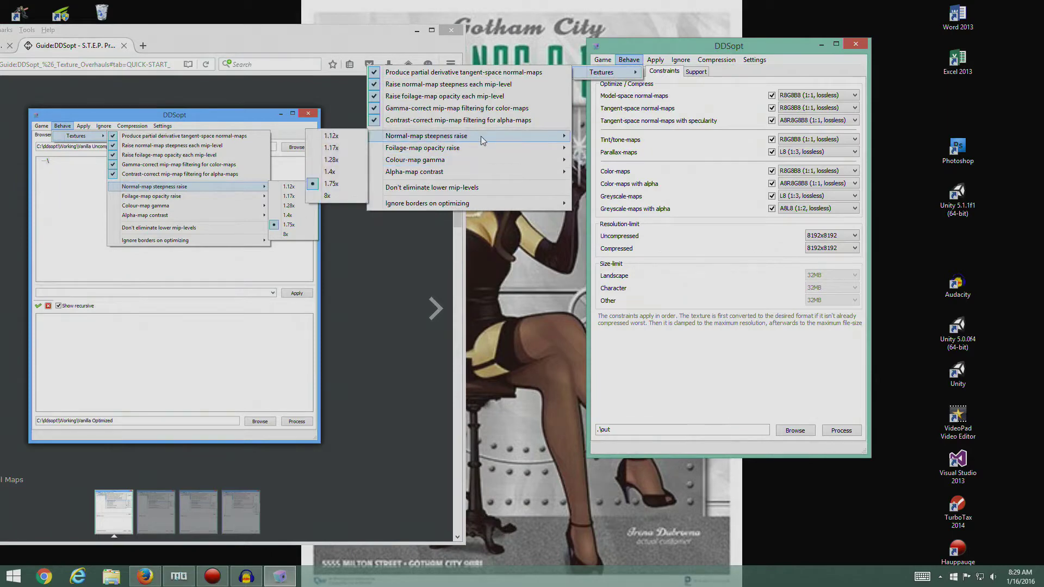
left_click(394, 255)
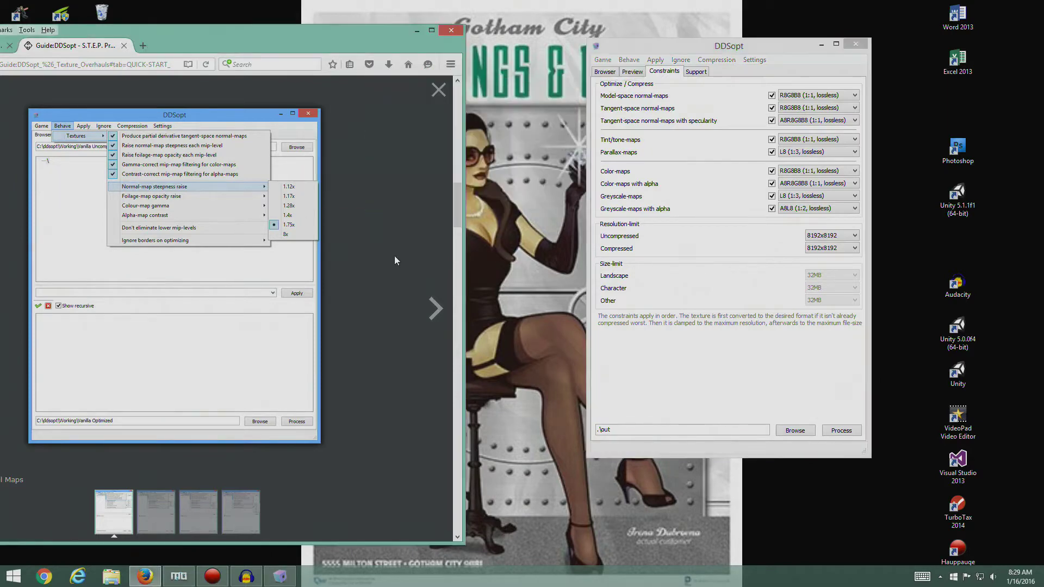
left_click(442, 91)
Open the guide's Behave - Foliage Maps image and reposition the Firefox and DDSopt windows so both stay readable.
left_click_drag(225, 40, 255, 34)
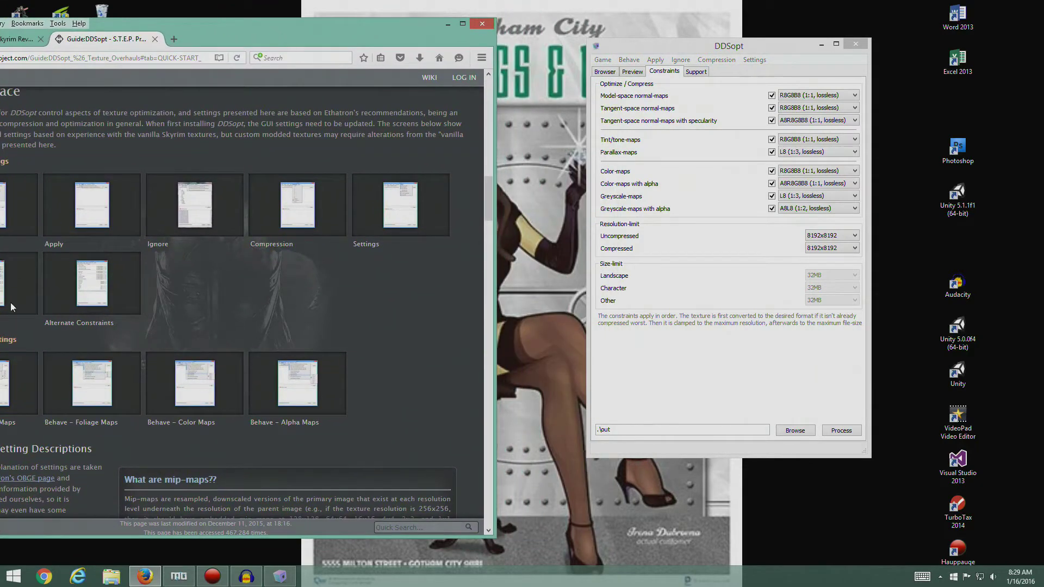
left_click(80, 375)
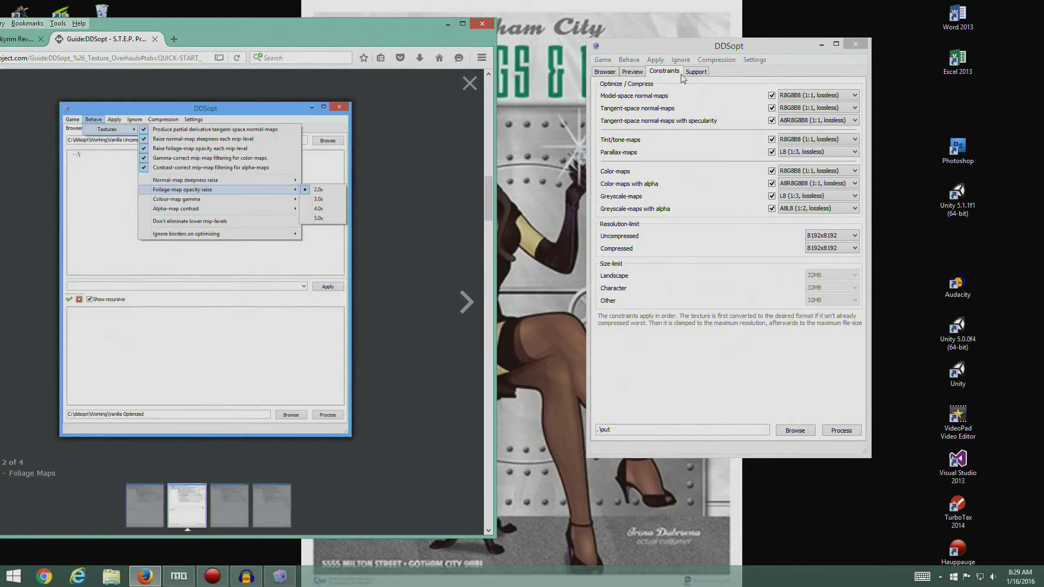
left_click_drag(715, 46, 844, 29)
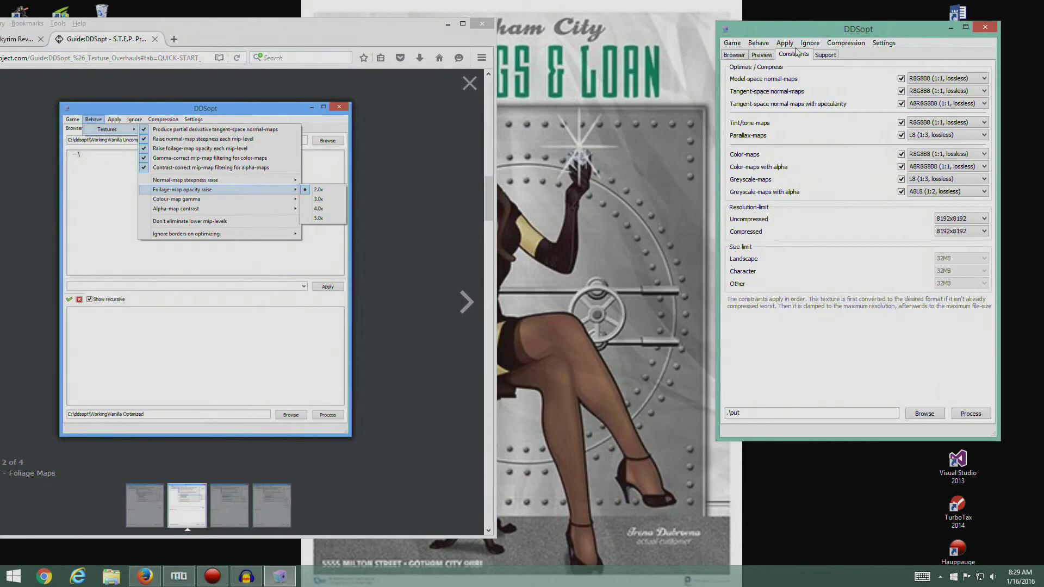
Compare DDSopt's foliage-map opacity raise with the guide's Foliage Maps image and close the image.
left_click(757, 43)
mouse_move(732, 55)
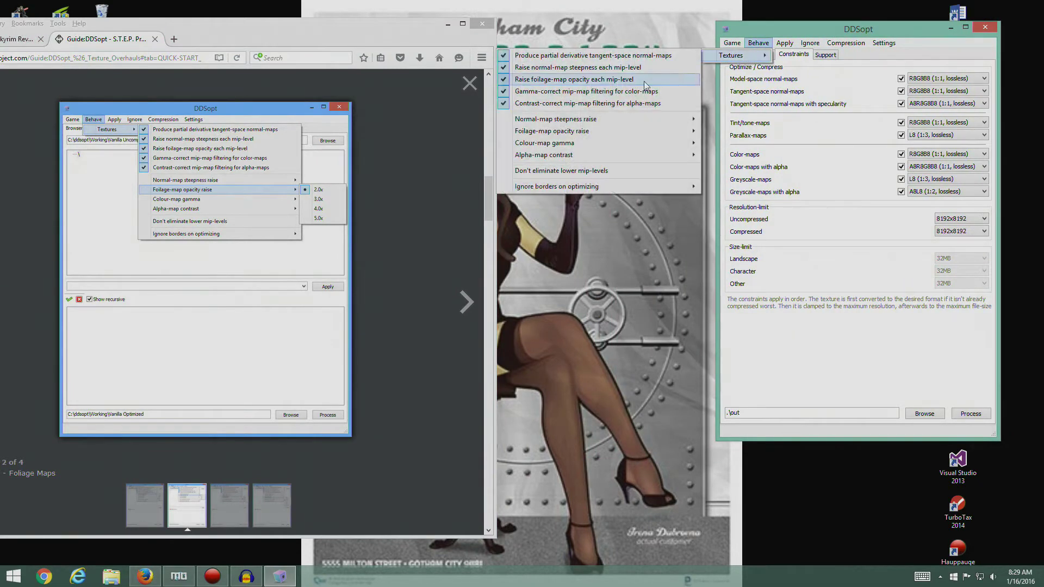
mouse_move(616, 135)
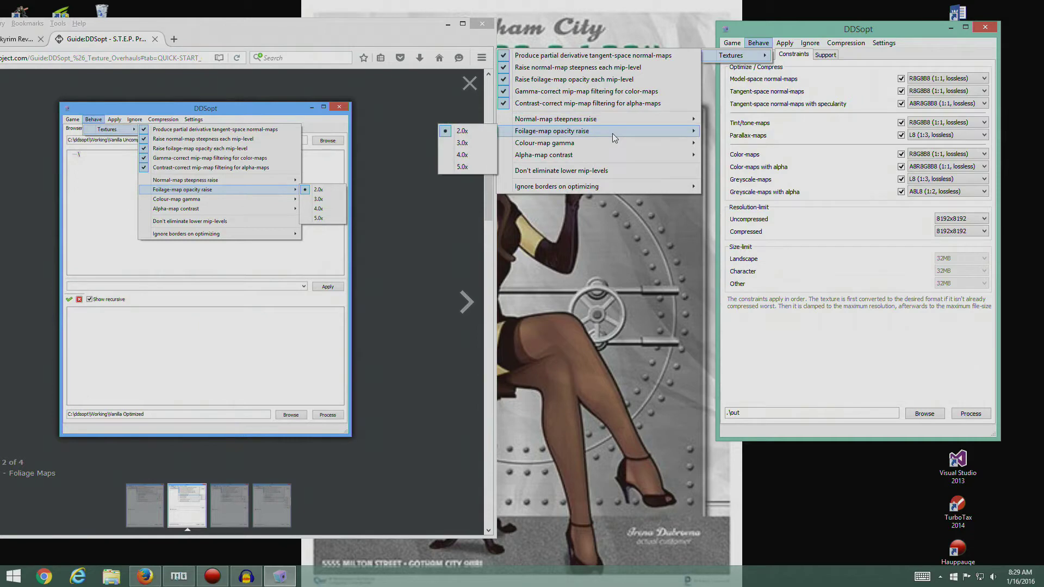
left_click(469, 83)
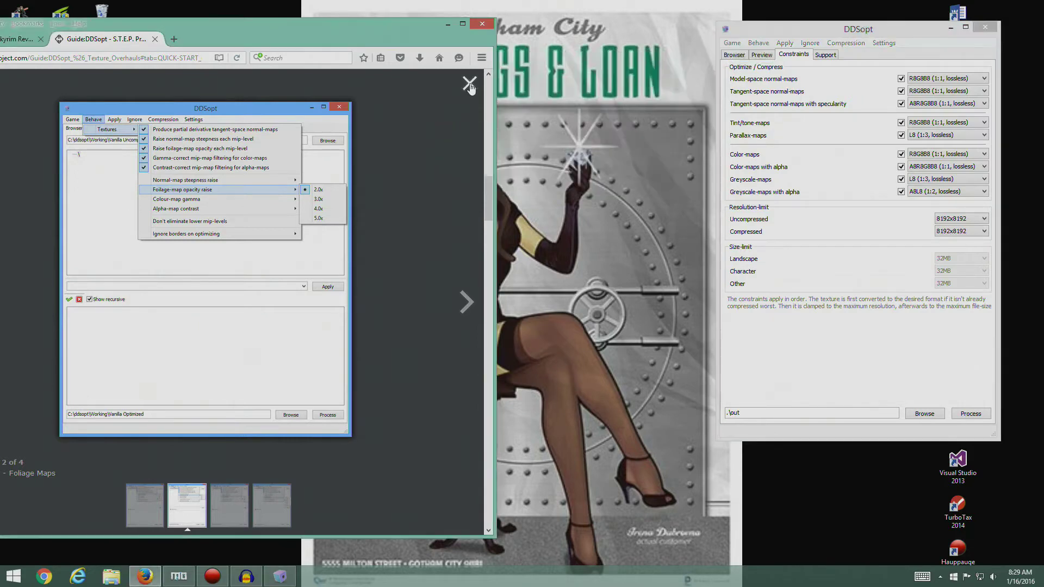
Open the guide's Behave - Color Maps image, compare it with DDSopt's colour-map gamma, and close the image.
left_click(185, 389)
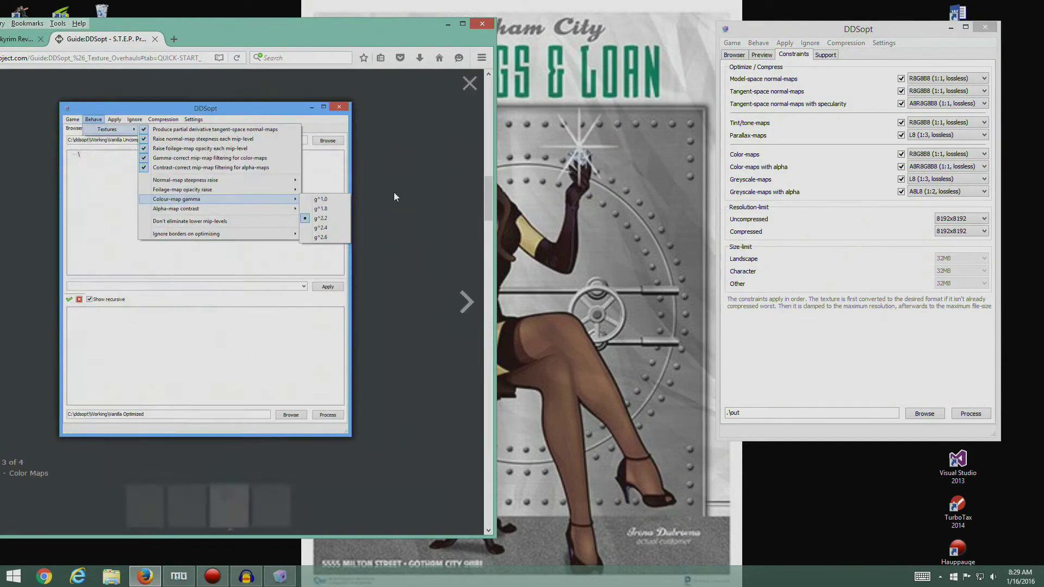
left_click(758, 43)
mouse_move(734, 55)
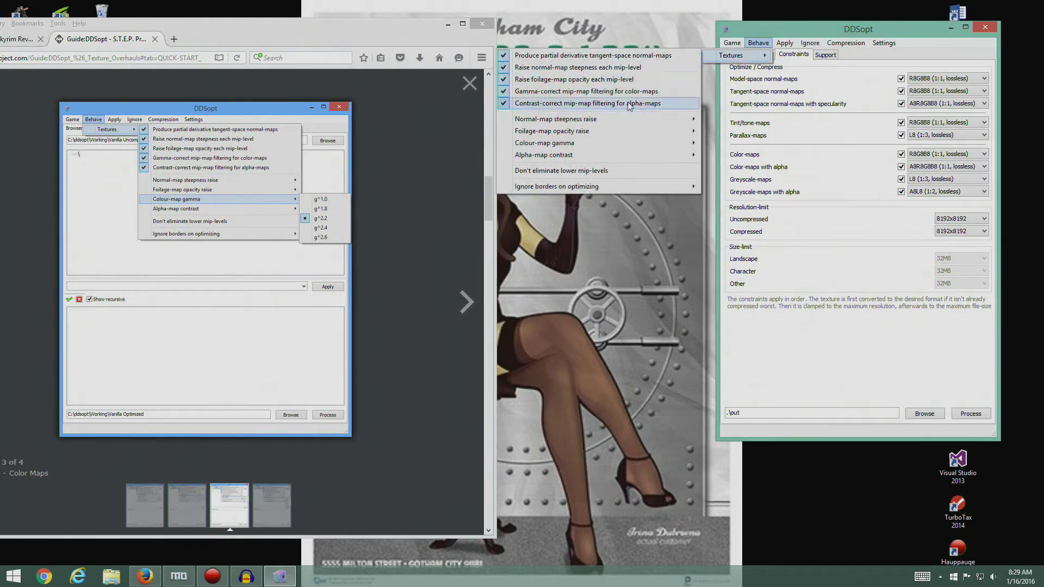
mouse_move(611, 148)
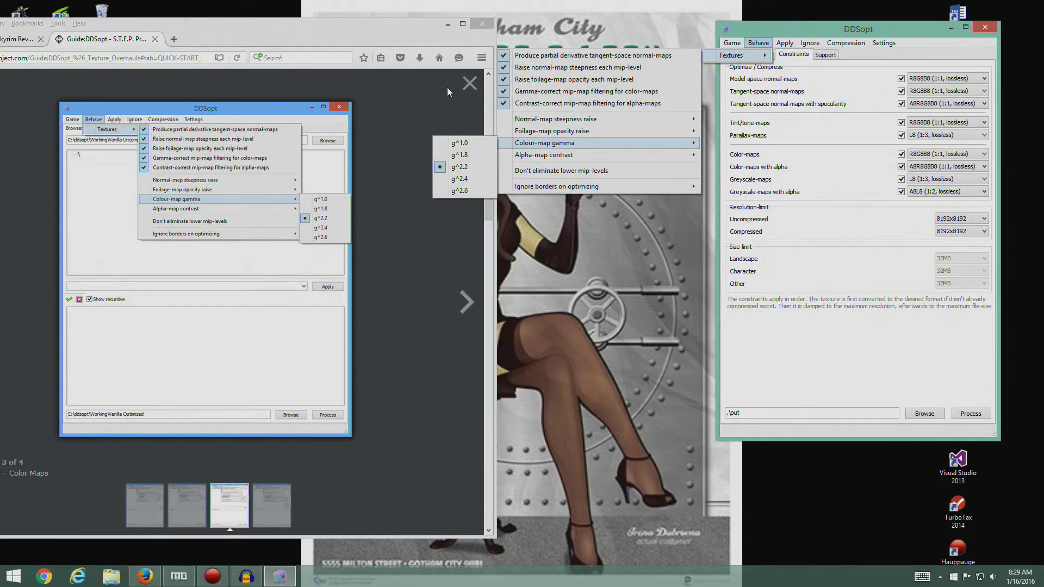
left_click(469, 83)
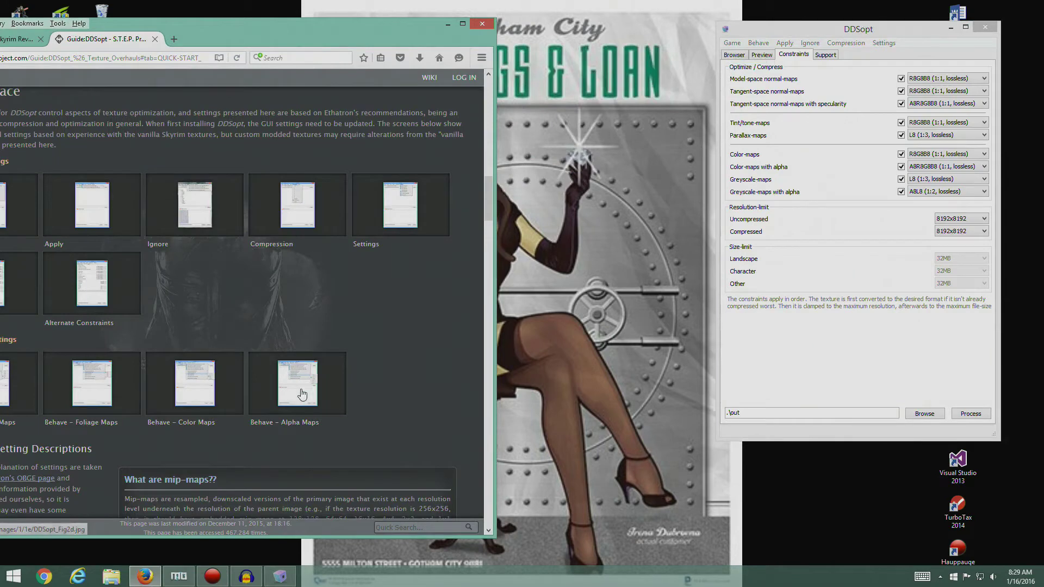
Open the guide's Behave - Alpha Maps image, compare it with DDSopt's alpha-map contrast, and close the image.
left_click(303, 394)
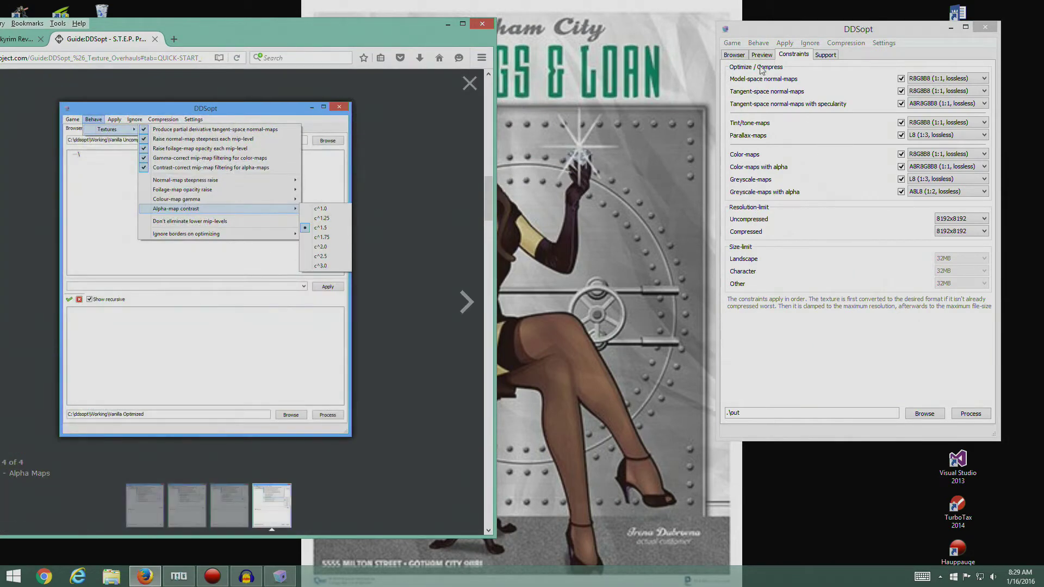
left_click(758, 43)
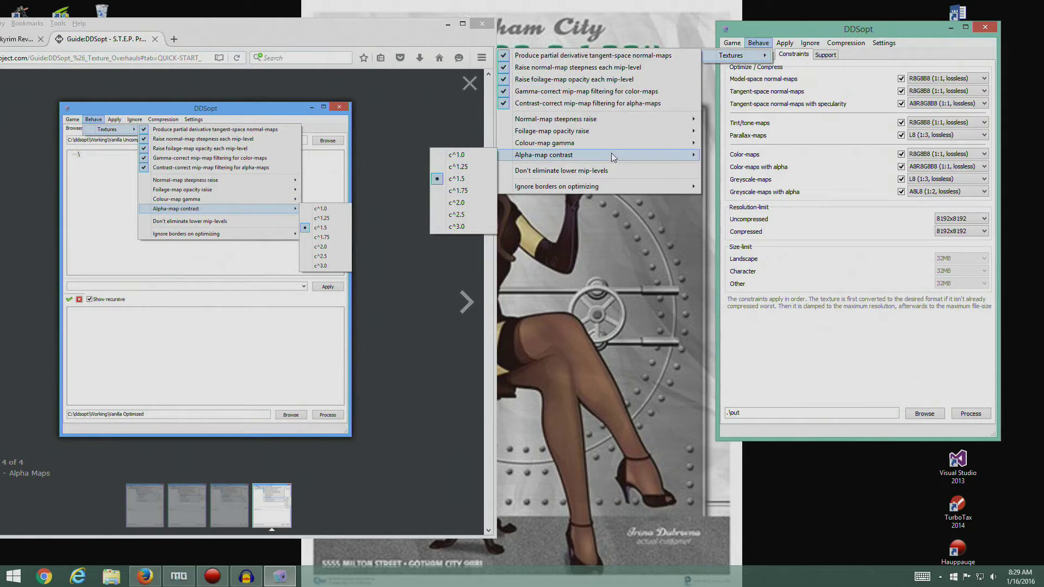
left_click(813, 370)
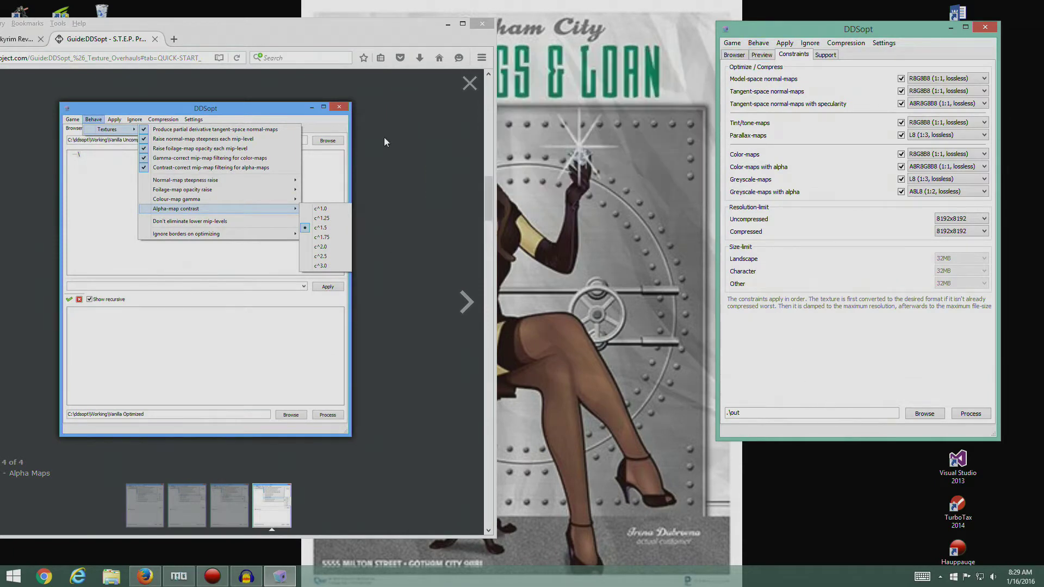
left_click(469, 84)
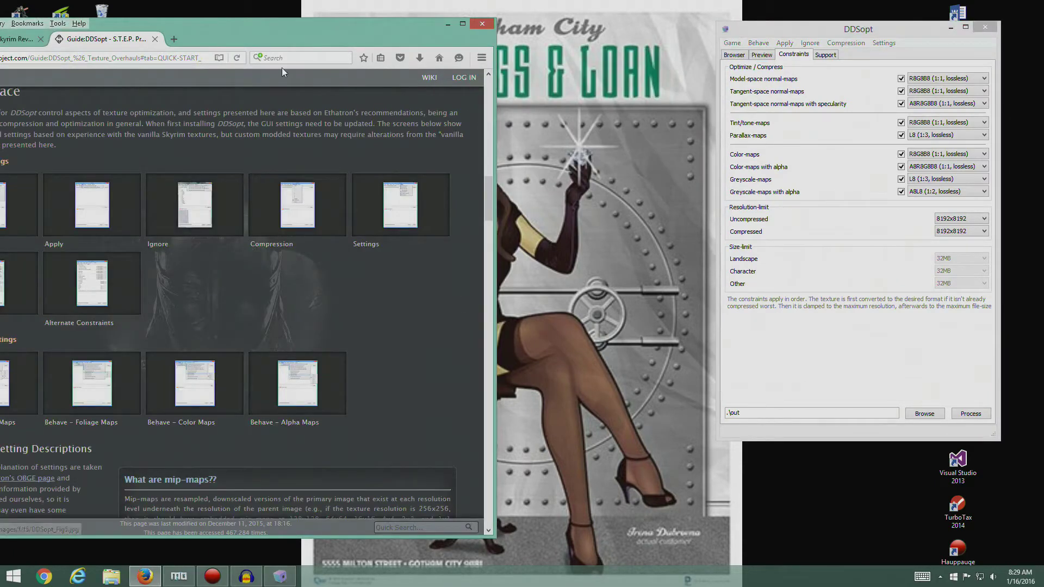
Maximize the guide and skim its setting descriptions, INI file sections and notes on launching an optimization pass.
key("super+Up")
scroll(541, 153, "down", 5)
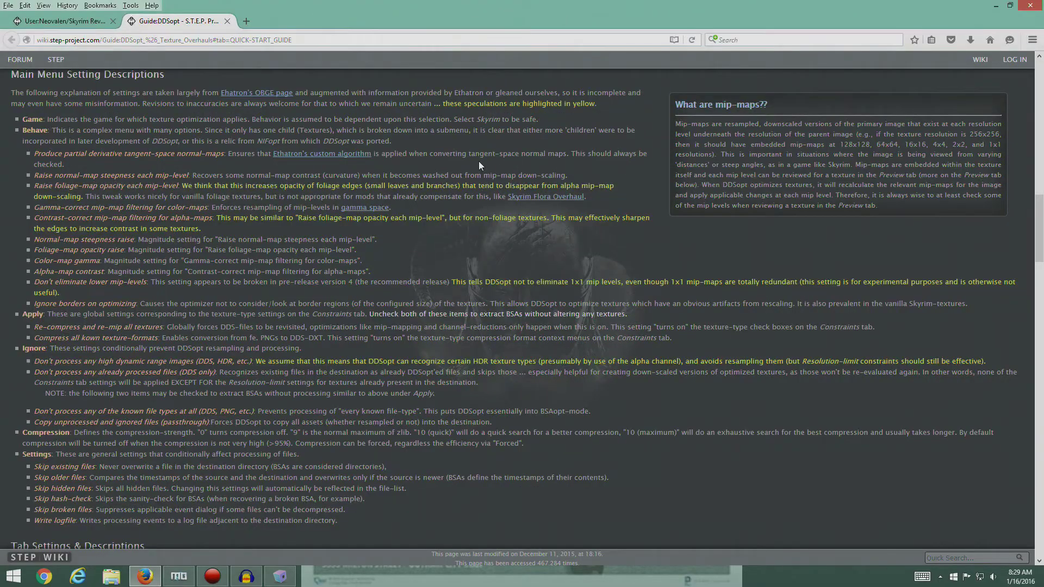
mouse_move(1039, 187)
left_mouse_down()
mouse_move(1039, 299)
mouse_move(1040, 180)
left_mouse_up()
scroll(307, 289, "down", 15)
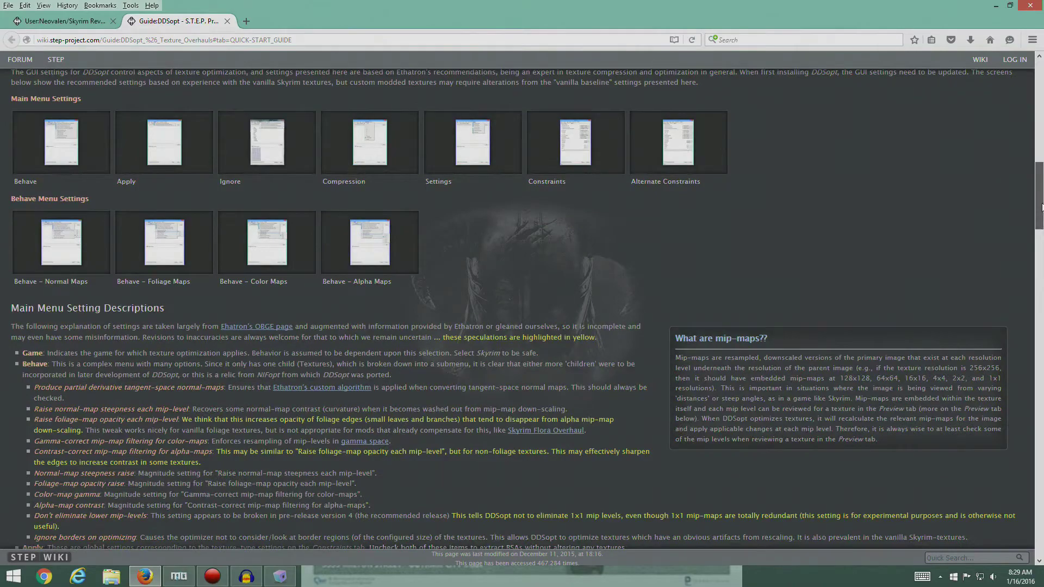
scroll(306, 289, "down", 15)
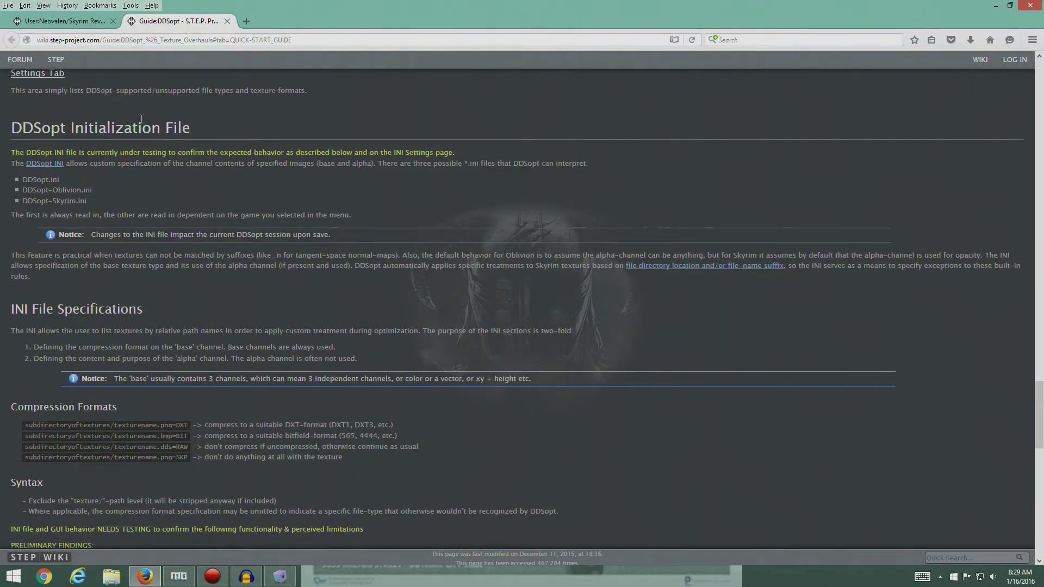
scroll(210, 227, "down", 15)
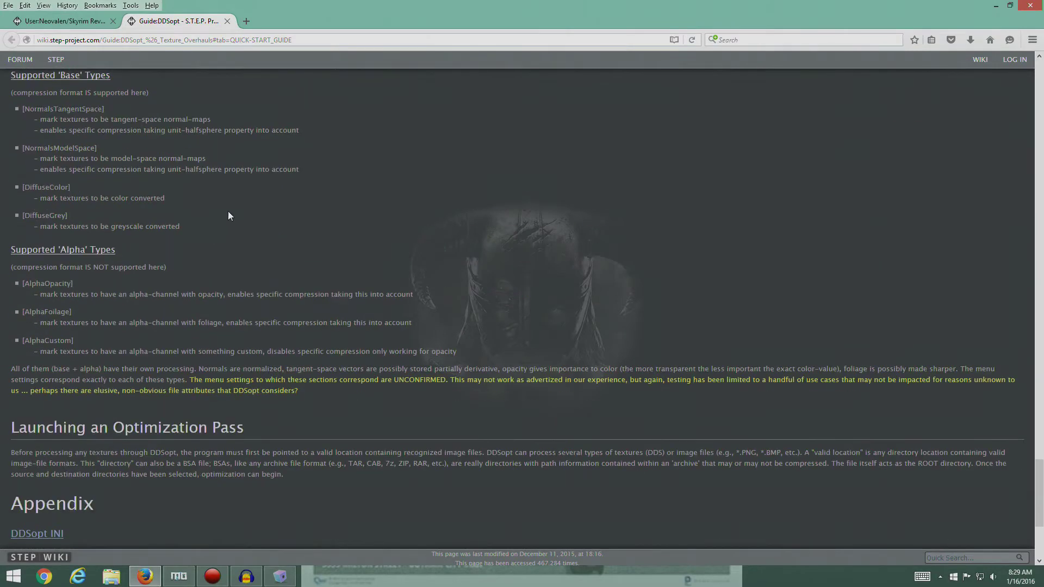
scroll(217, 211, "down", 4)
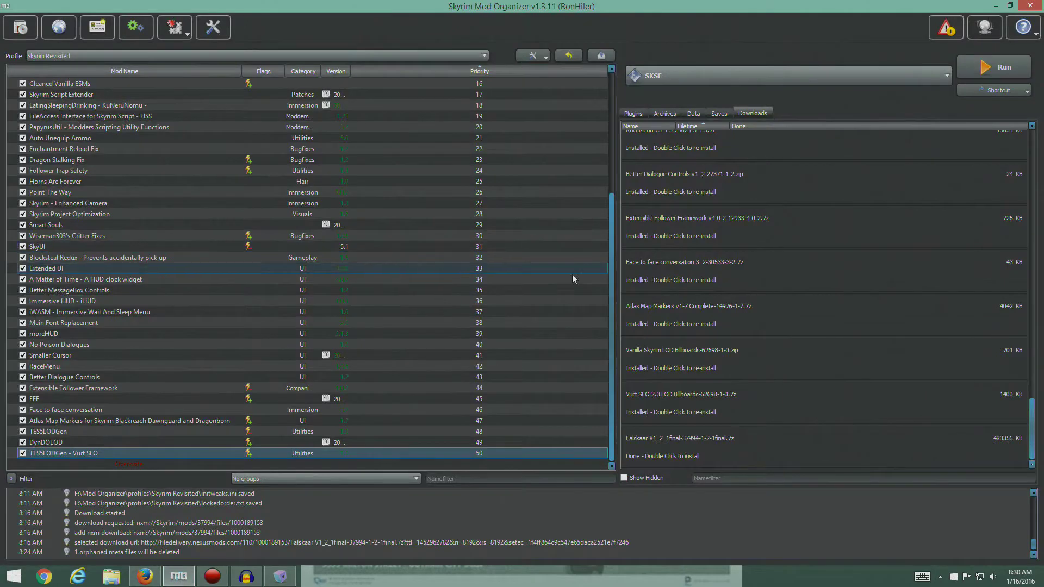
Begin a manual install of the downloaded Falskaar archive in Mod Organizer and look up Falskaar's installation notes in the Firefox guide.
double_click(671, 448)
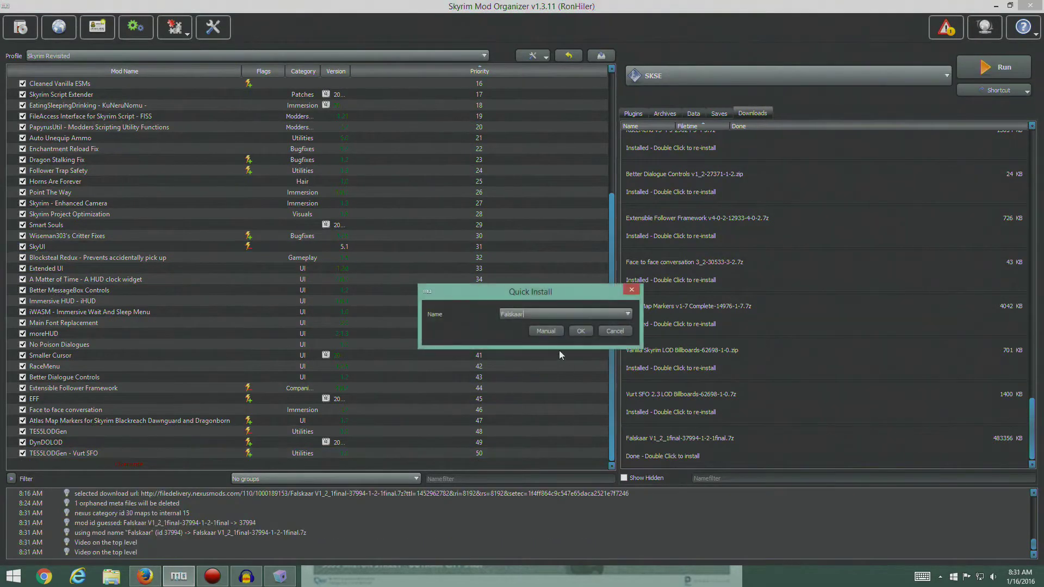
left_click(545, 331)
left_click(144, 576)
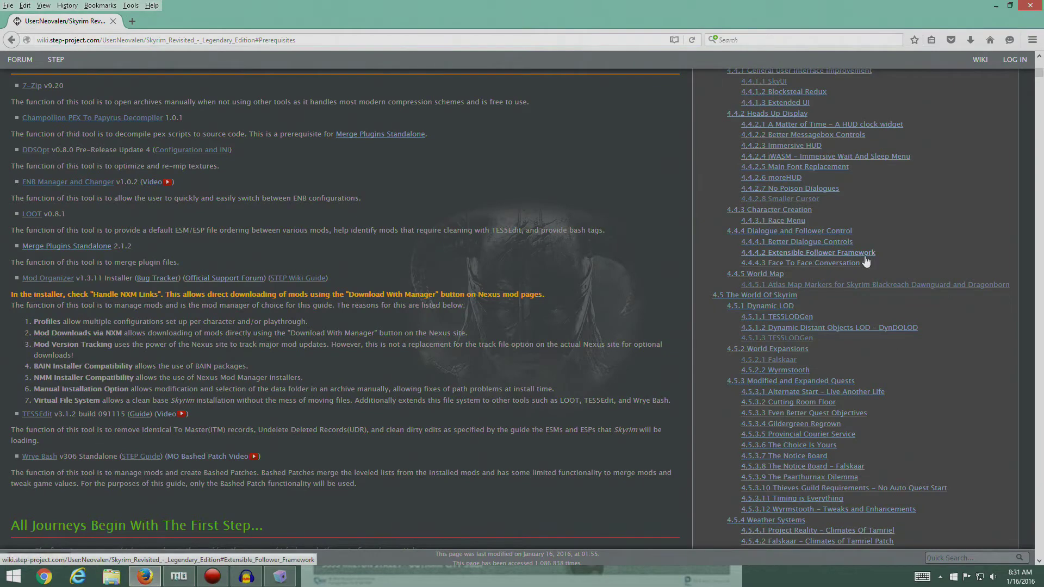
scroll(838, 326, "down", 2)
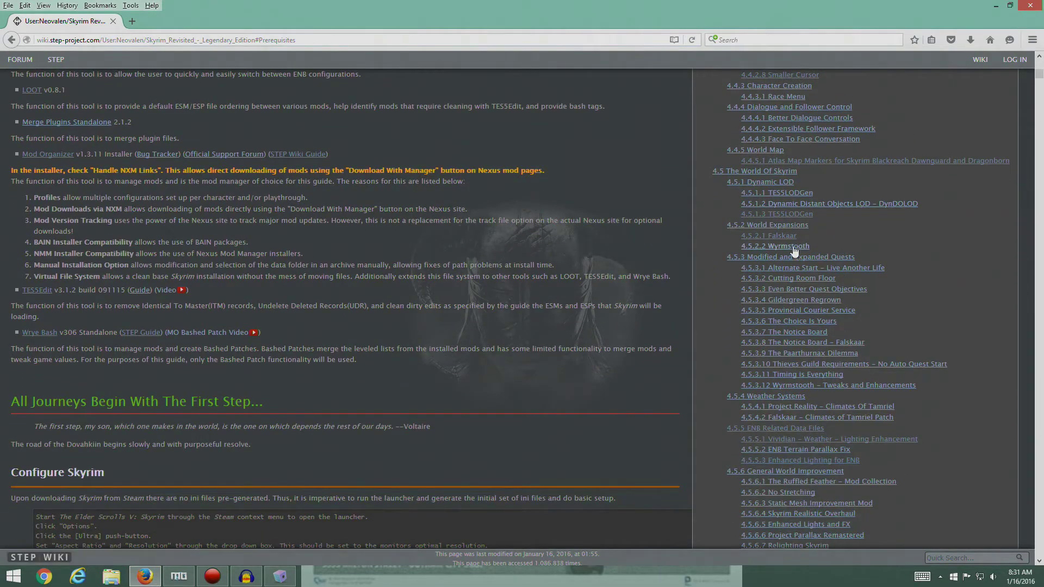
left_click(784, 242)
scroll(226, 231, "up", 3)
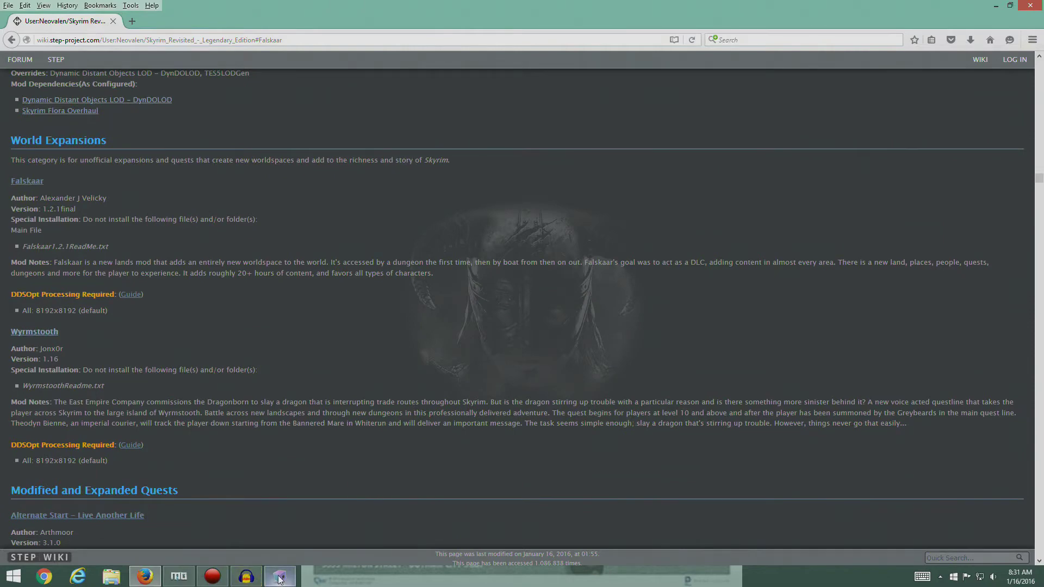
Switch back to Mod Organizer, exclude Falskaar1.2.1ReadMe.txt from the contents, and install the Falskaar mod.
mouse_move(250, 581)
left_click(179, 577)
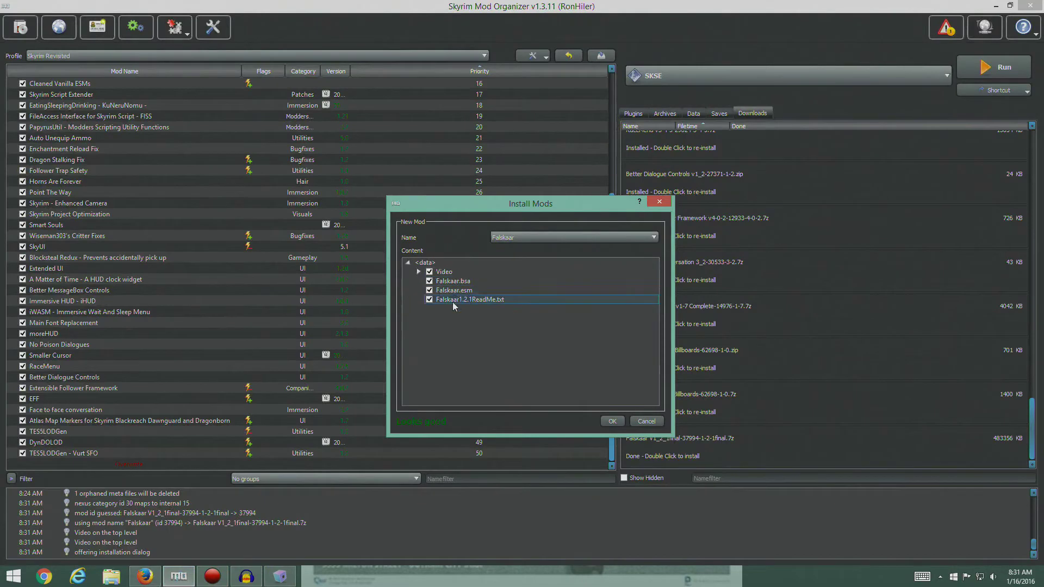
left_click(429, 300)
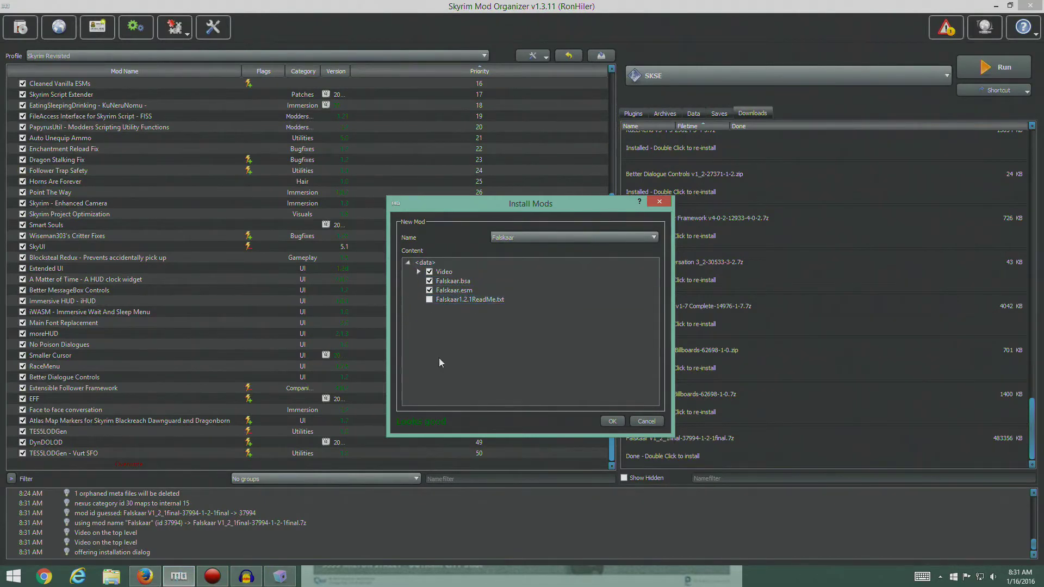
left_click(609, 422)
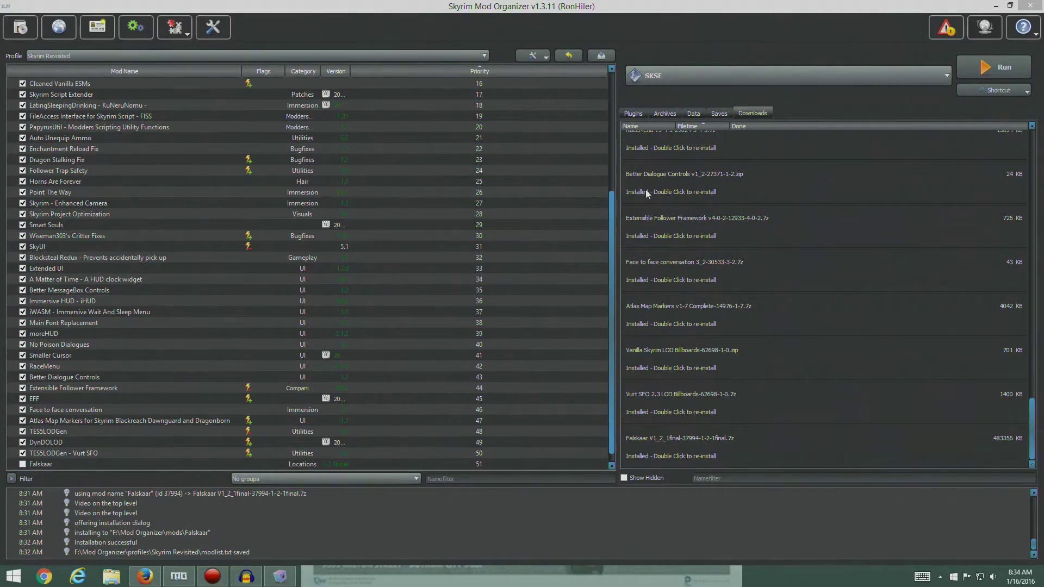
Enable the Falskaar mod in the mod list and check for its entry in the plugin list.
left_click(634, 114)
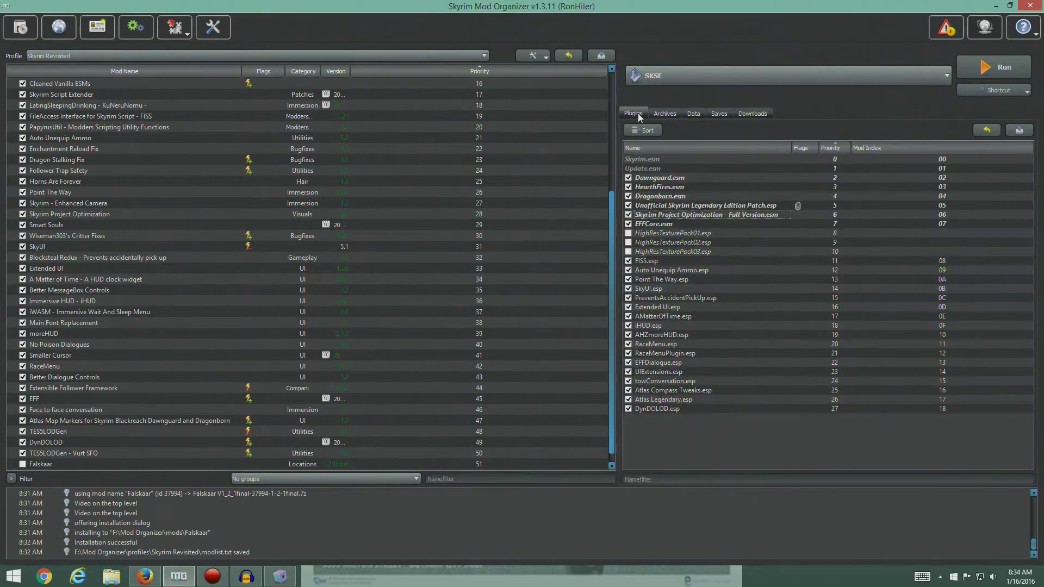
left_click(23, 466)
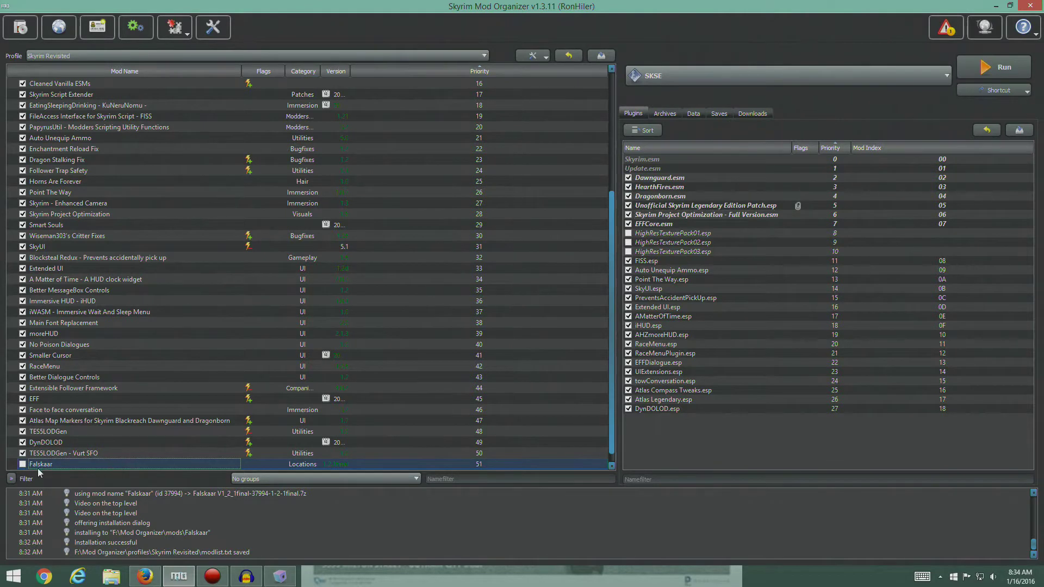
key("space")
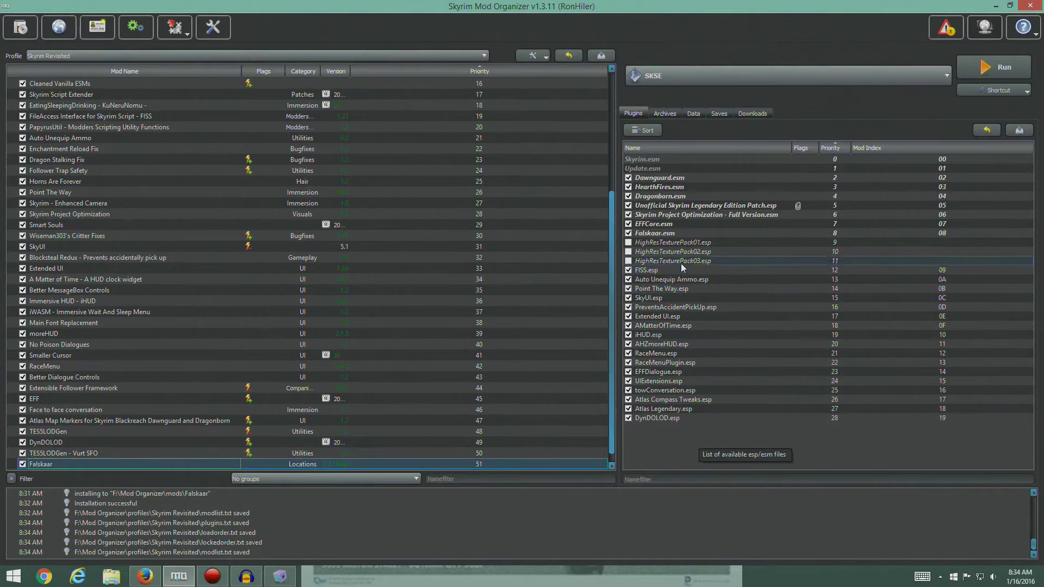
mouse_move(660, 238)
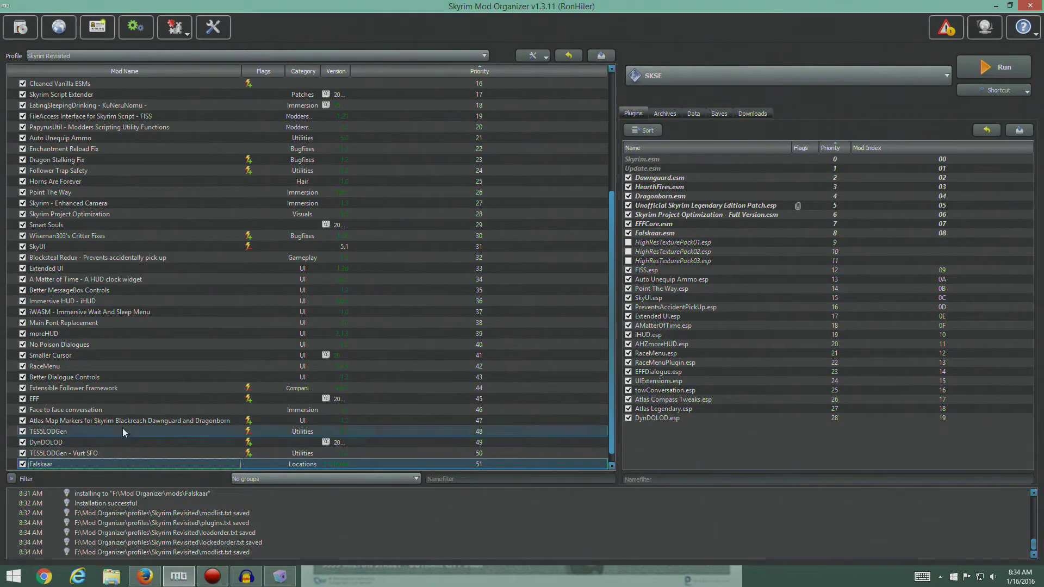
scroll(124, 440, "down", 1)
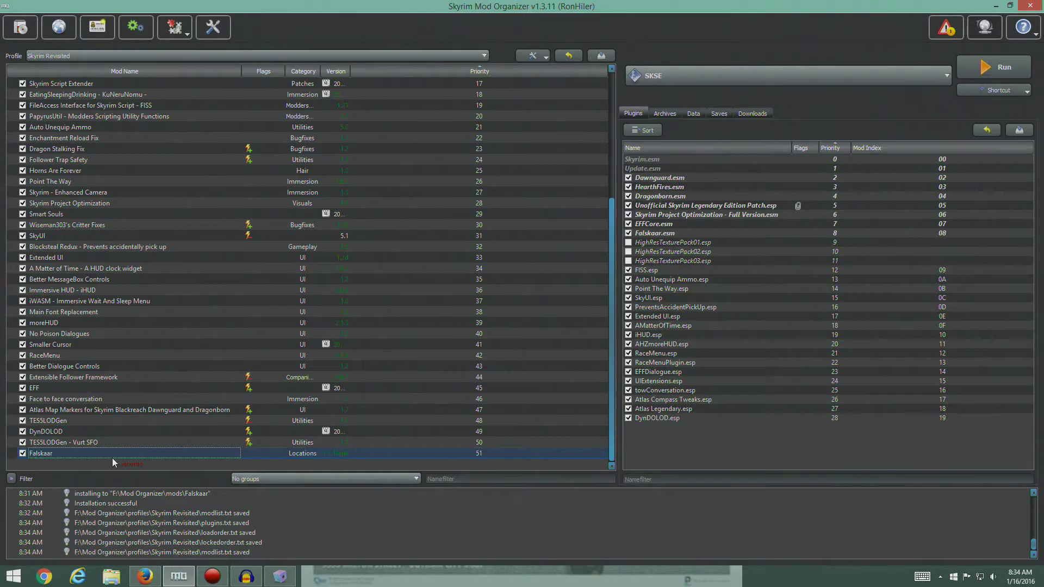
mouse_move(290, 582)
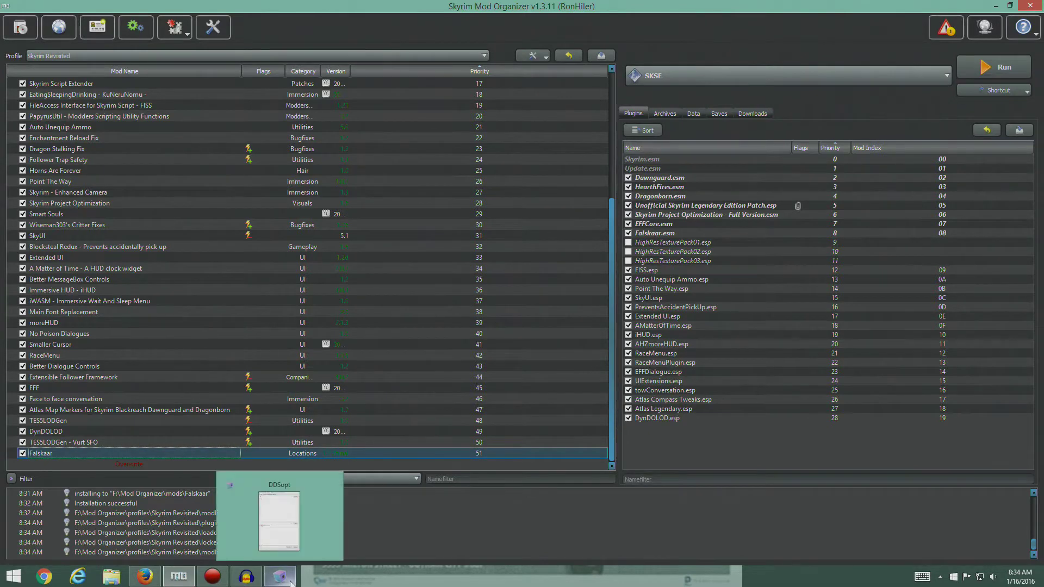
Open the DDSOpt Processing guide linked from the Falskaar entry in Firefox and close the duplicate copy.
left_click(145, 576)
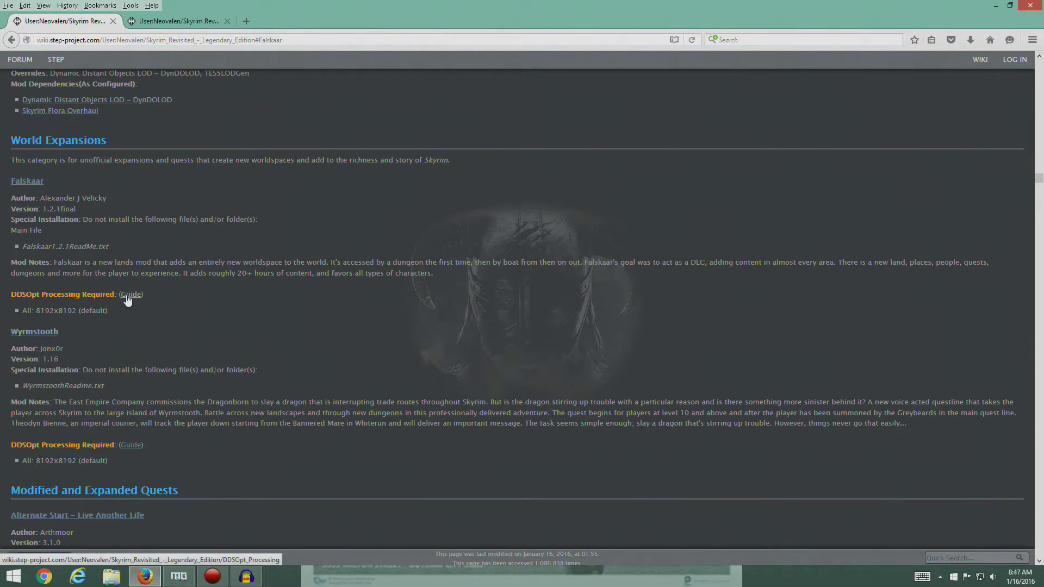
left_click(131, 294)
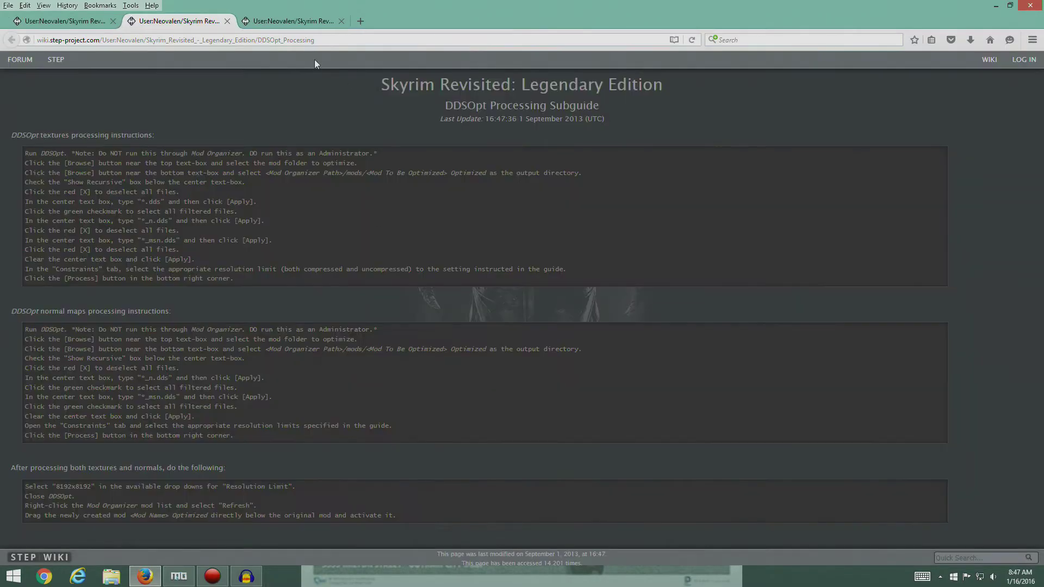
left_click(341, 21)
Minimize the open windows, launch DDSopt x64 from the desktop, and allow it to make changes.
mouse_move(173, 583)
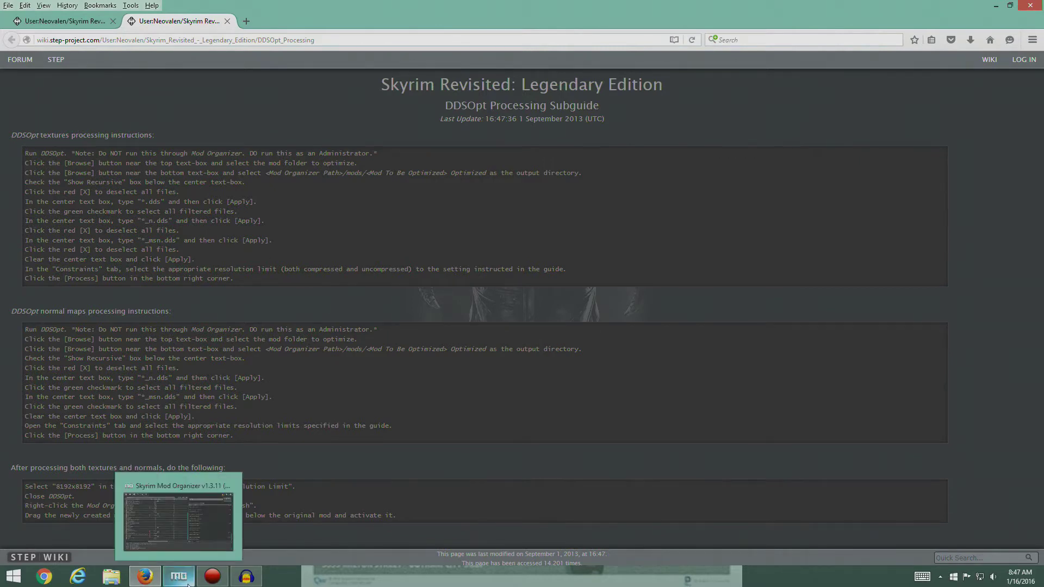
left_click(1000, 6)
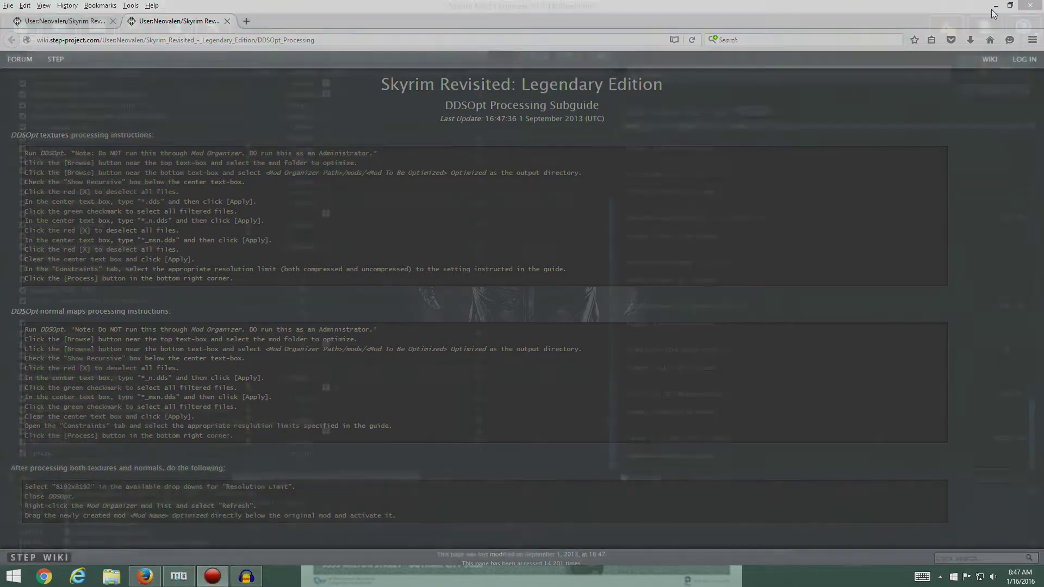
left_click(996, 7)
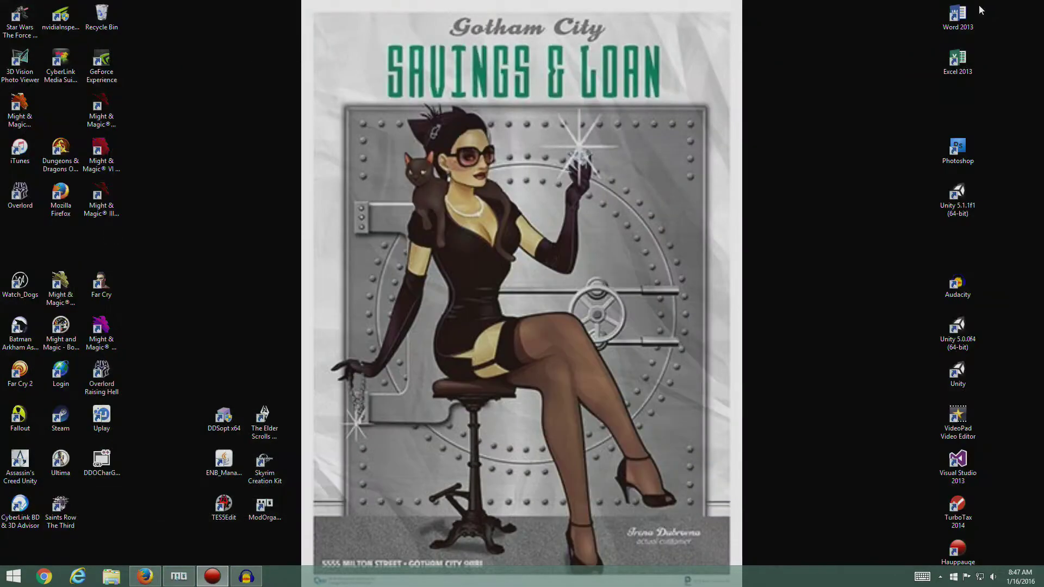
double_click(224, 433)
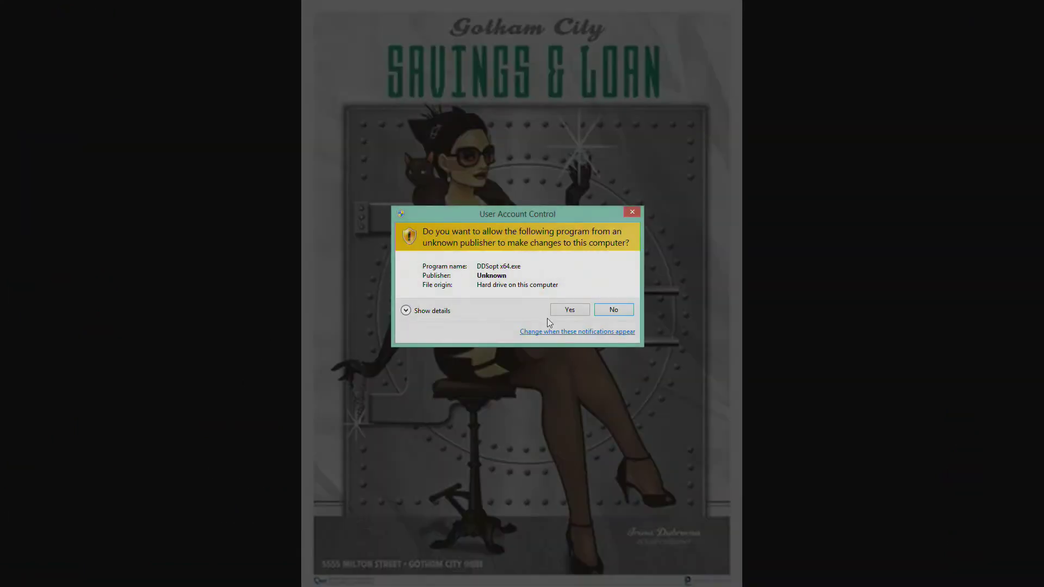
left_click(569, 309)
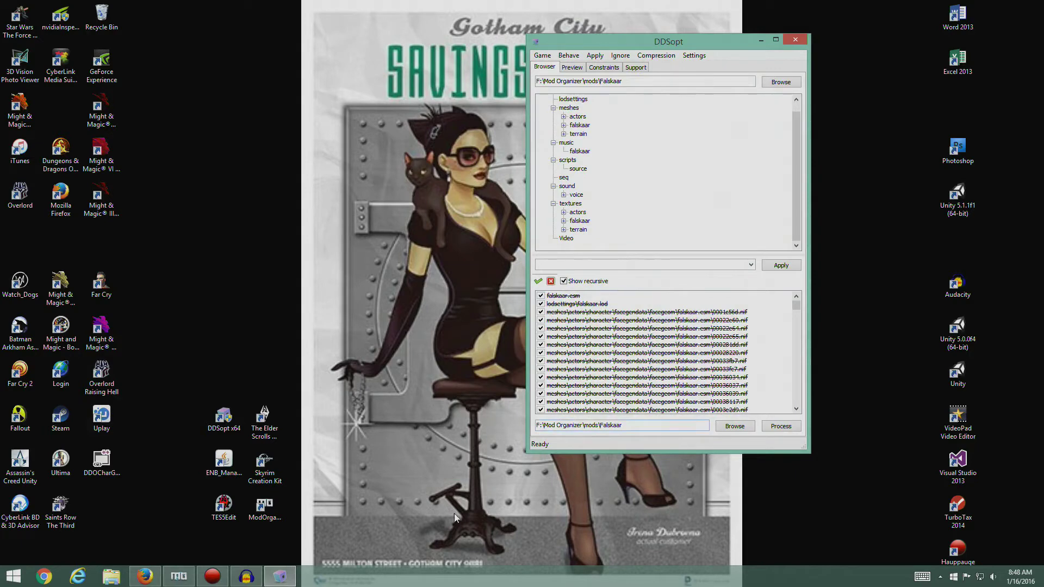
Bring back the Firefox processing guide and arrange it side by side with the DDSopt window.
left_click(144, 577)
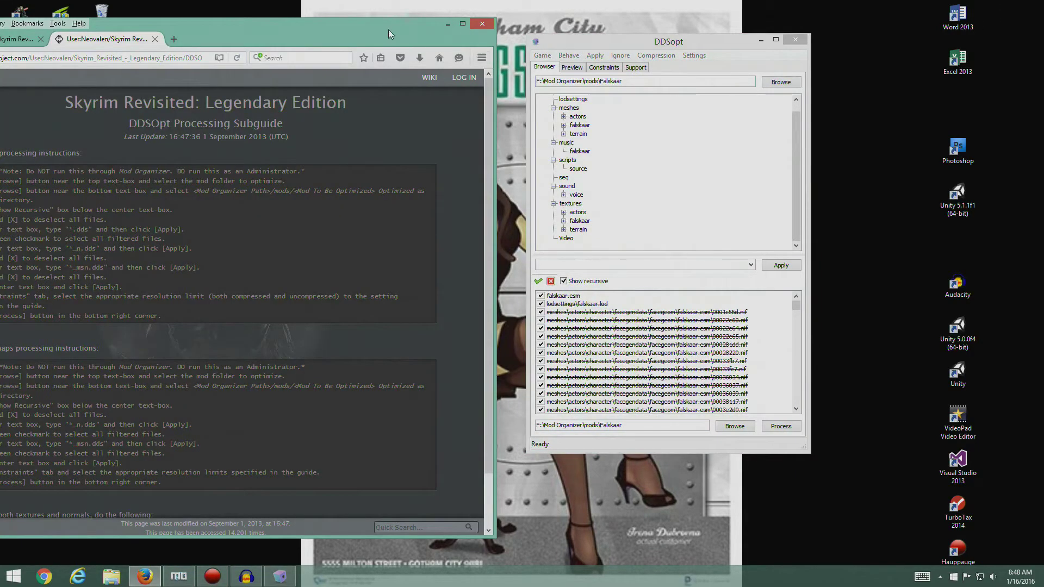
left_click_drag(415, 38, 468, 23)
left_click_drag(708, 42, 794, 53)
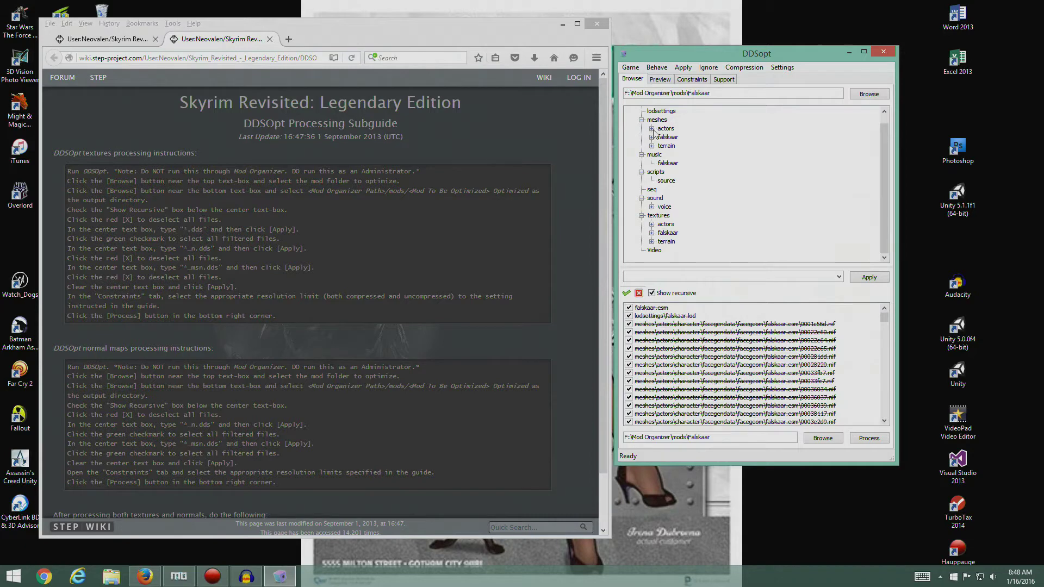
Set DDSopt's source folder to F:\Mod Organizer\mods\Falskaar.
left_click(872, 95)
key("alt+Up")
key("alt+Up")
key("alt+Up")
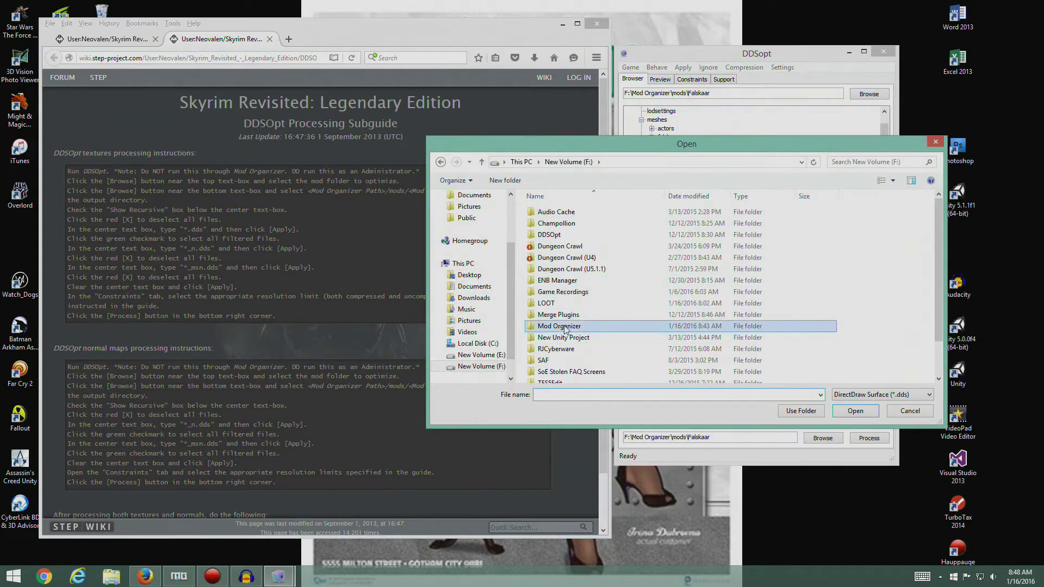
double_click(566, 327)
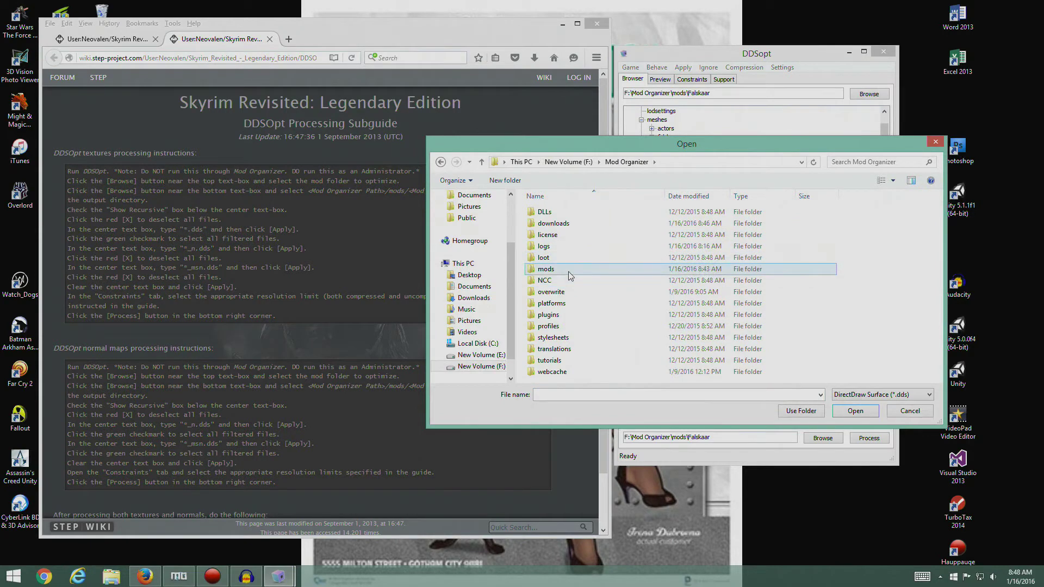
double_click(570, 276)
scroll(568, 299, "down", 2)
left_click(565, 321)
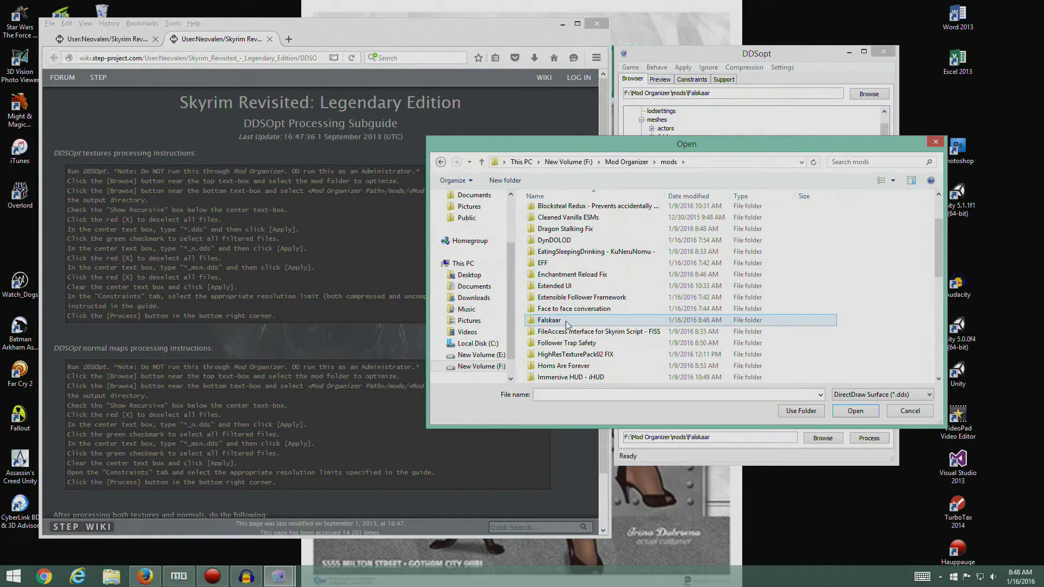
double_click(565, 321)
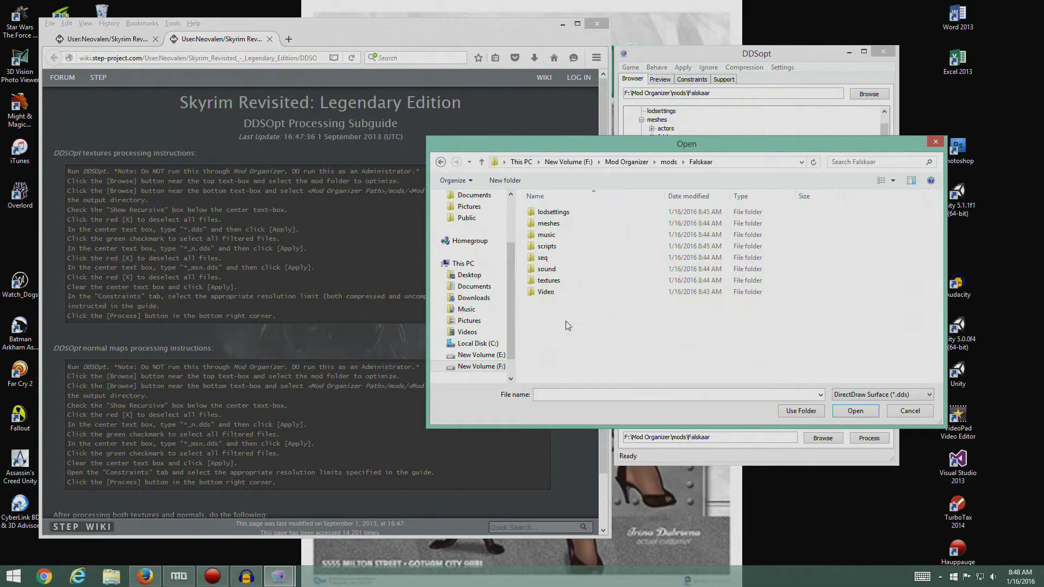
left_click(791, 411)
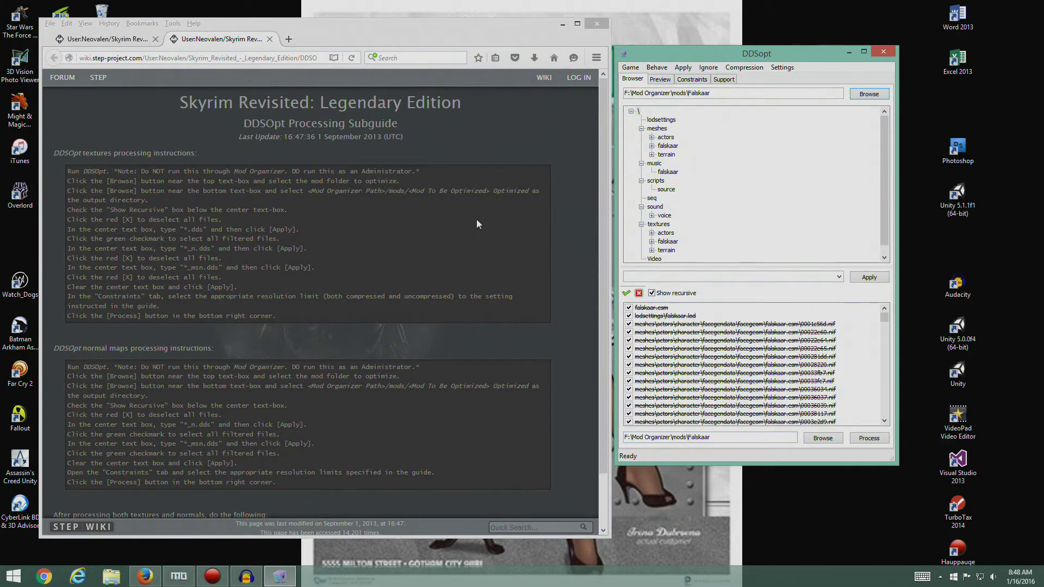
Browse for DDSopt's output location, select the Falskaar folder in F:\Mod Organizer\mods, and accept the folder choice.
left_click(823, 438)
left_click(628, 164)
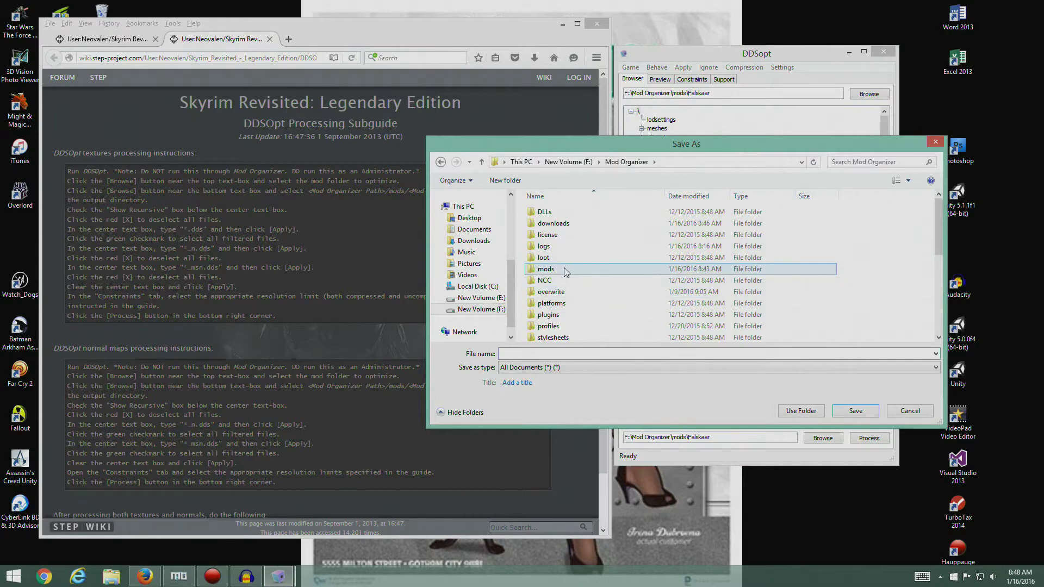
double_click(546, 269)
scroll(565, 272, "down", 2)
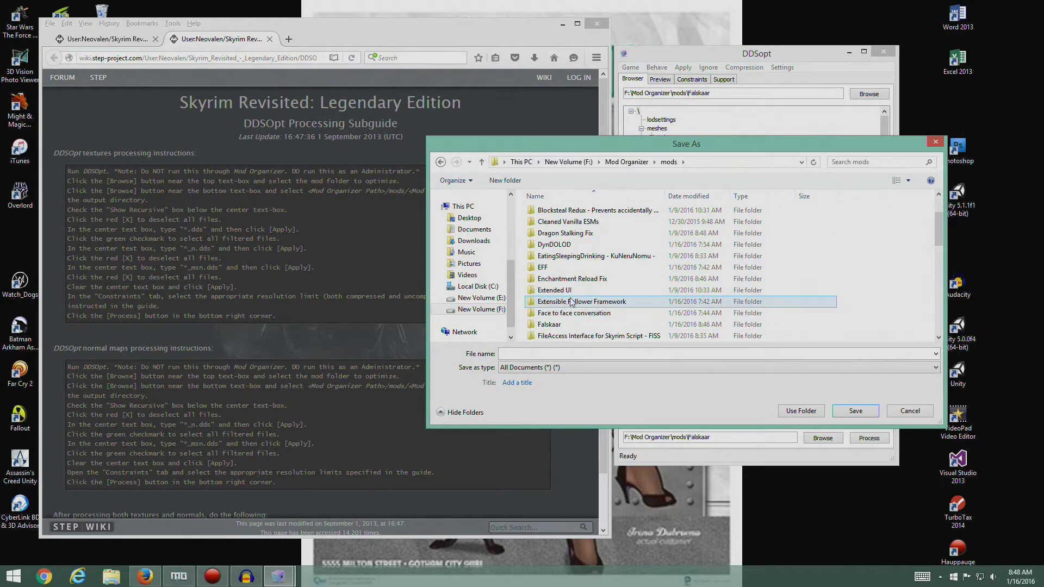
left_click(562, 325)
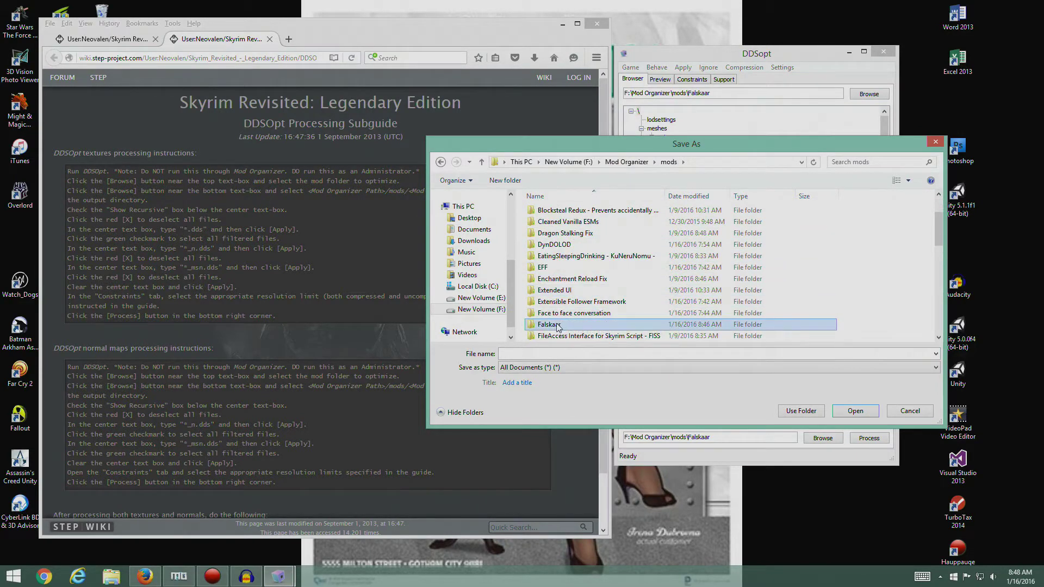
left_click(807, 413)
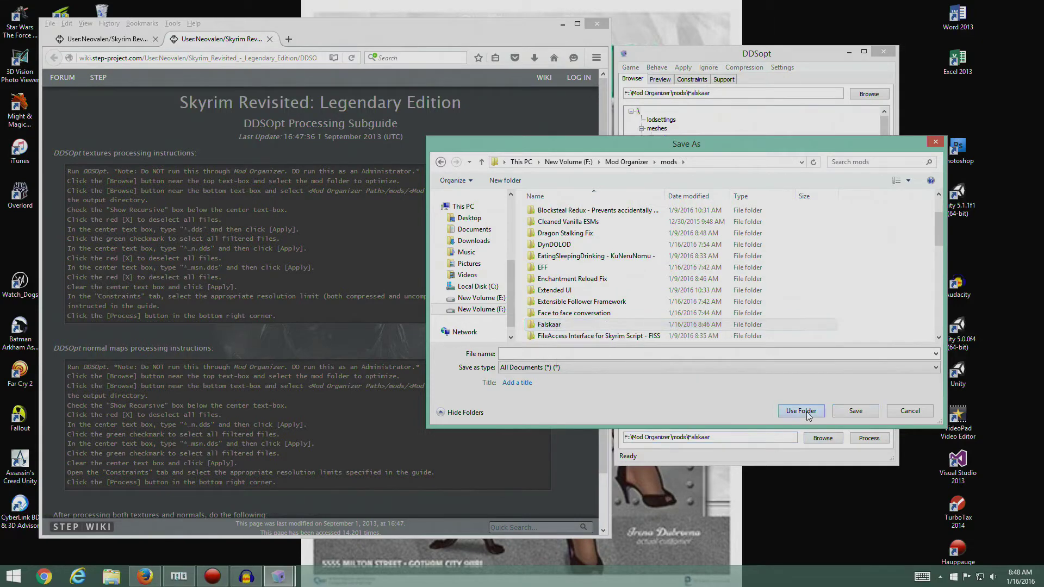